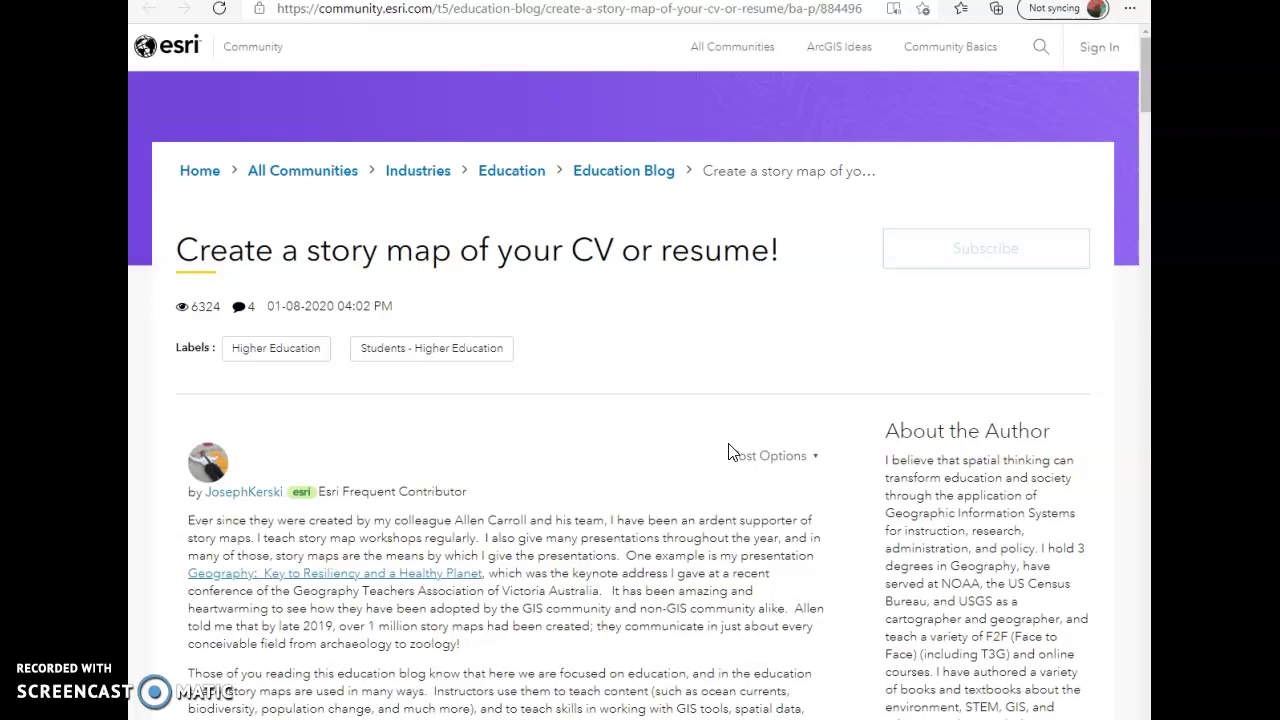
# Open the CV story map blog post and scroll down to its embedded express map example.
pyautogui.click(686, 457)
pyautogui.click(660, 422)
pyautogui.scroll(-1, 640, 402)
pyautogui.scroll(1, 640, 402)
pyautogui.scroll(-1, 640, 402)
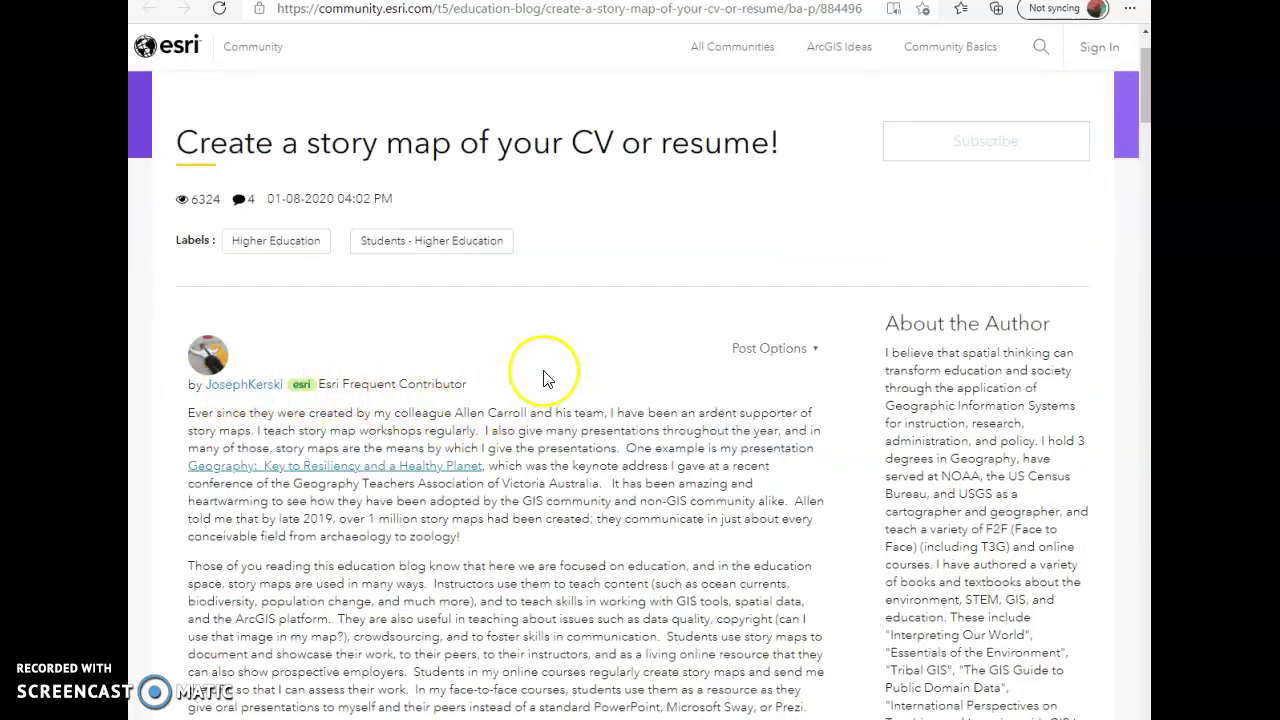
pyautogui.scroll(-1, 544, 377)
pyautogui.scroll(-1, 544, 377)
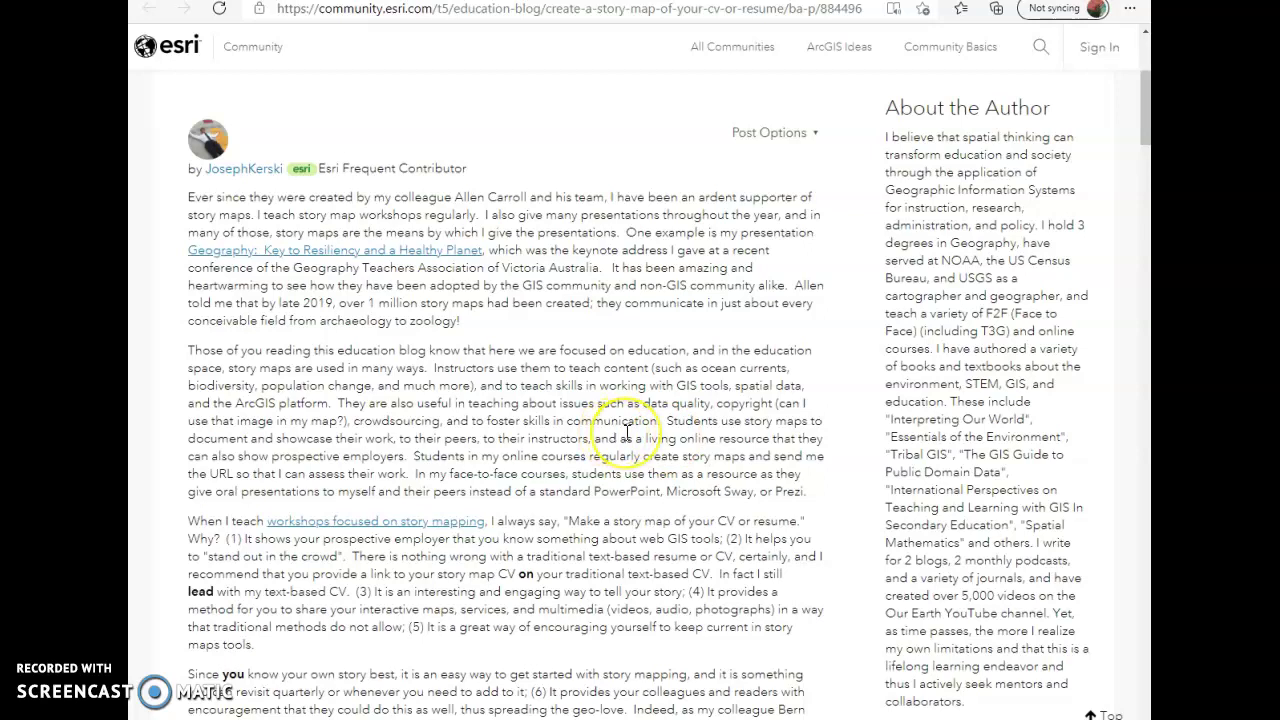
pyautogui.scroll(-2, 627, 432)
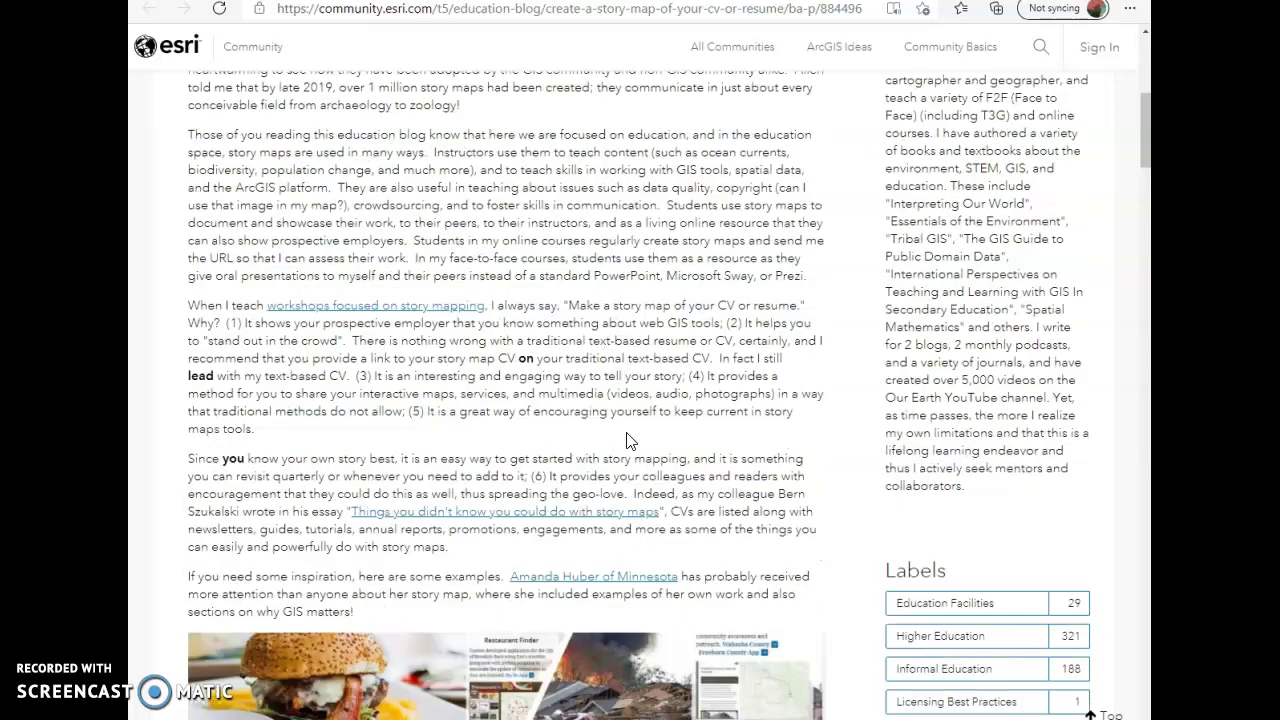
pyautogui.scroll(-5, 626, 440)
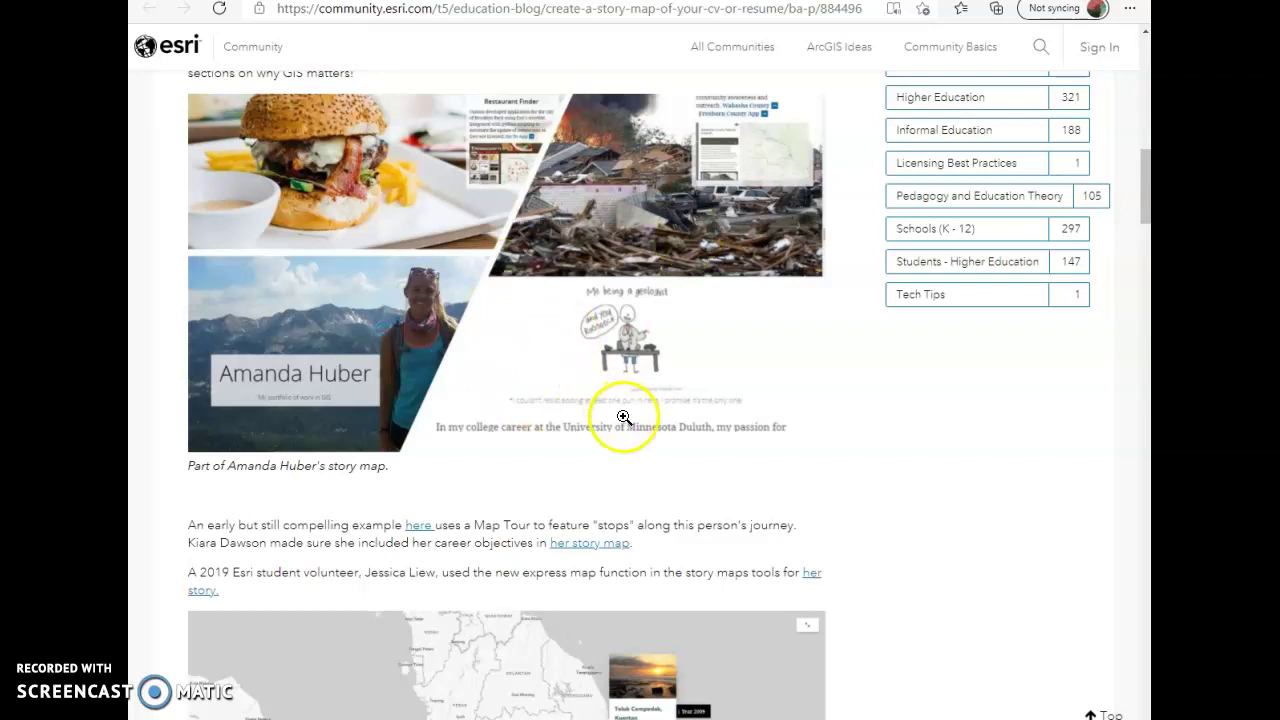
pyautogui.scroll(-2, 623, 418)
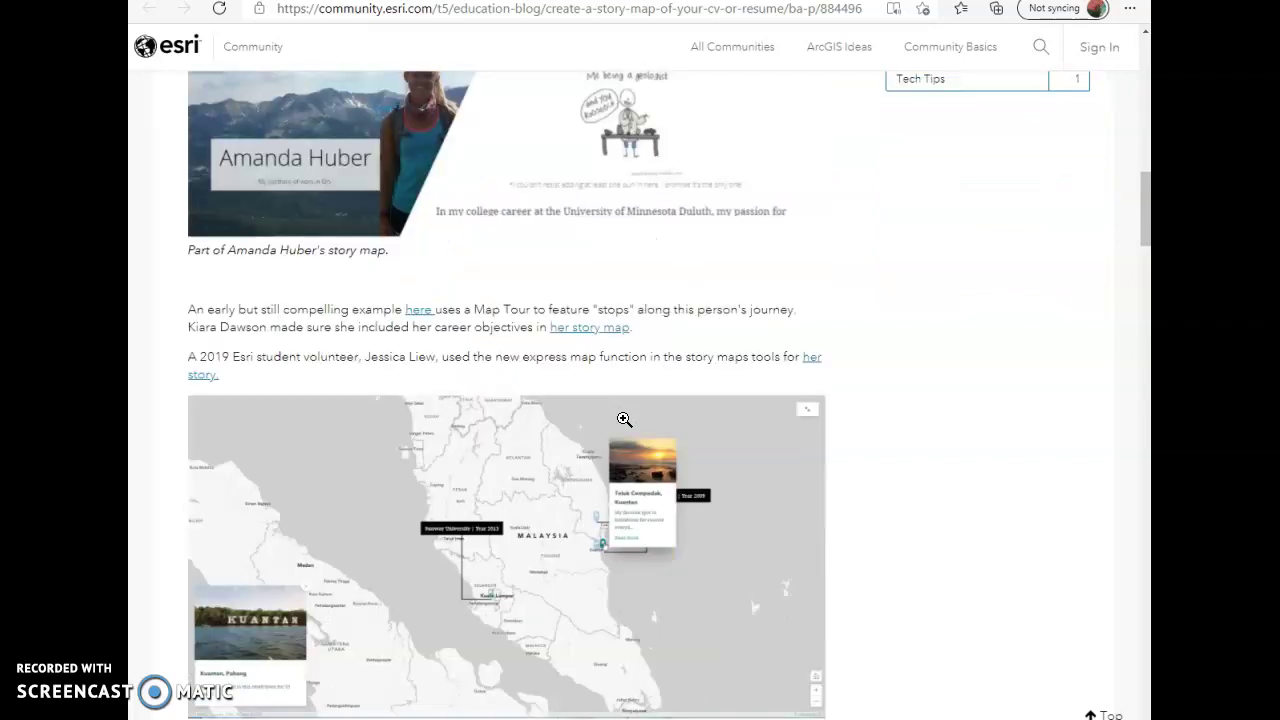
pyautogui.scroll(-1, 624, 419)
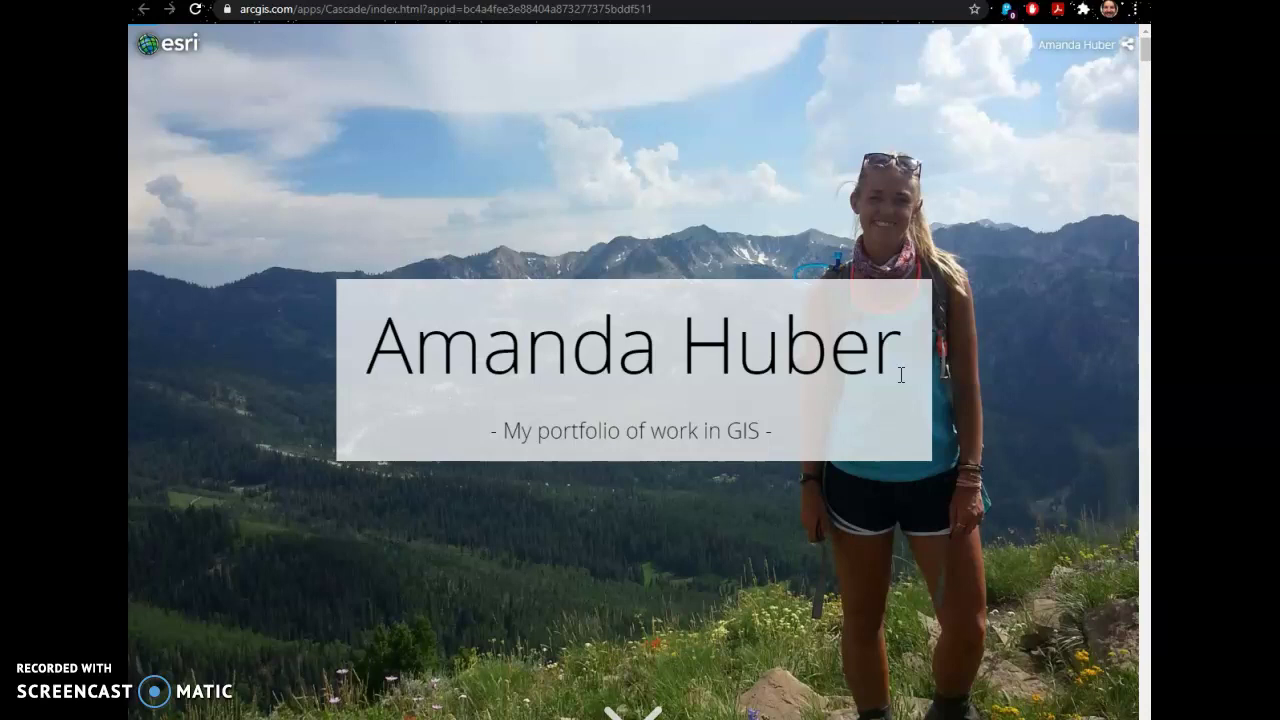
# Scroll down from the portfolio's cover photo, highlighting a text passage along the way.
pyautogui.scroll(-1, 900, 375)
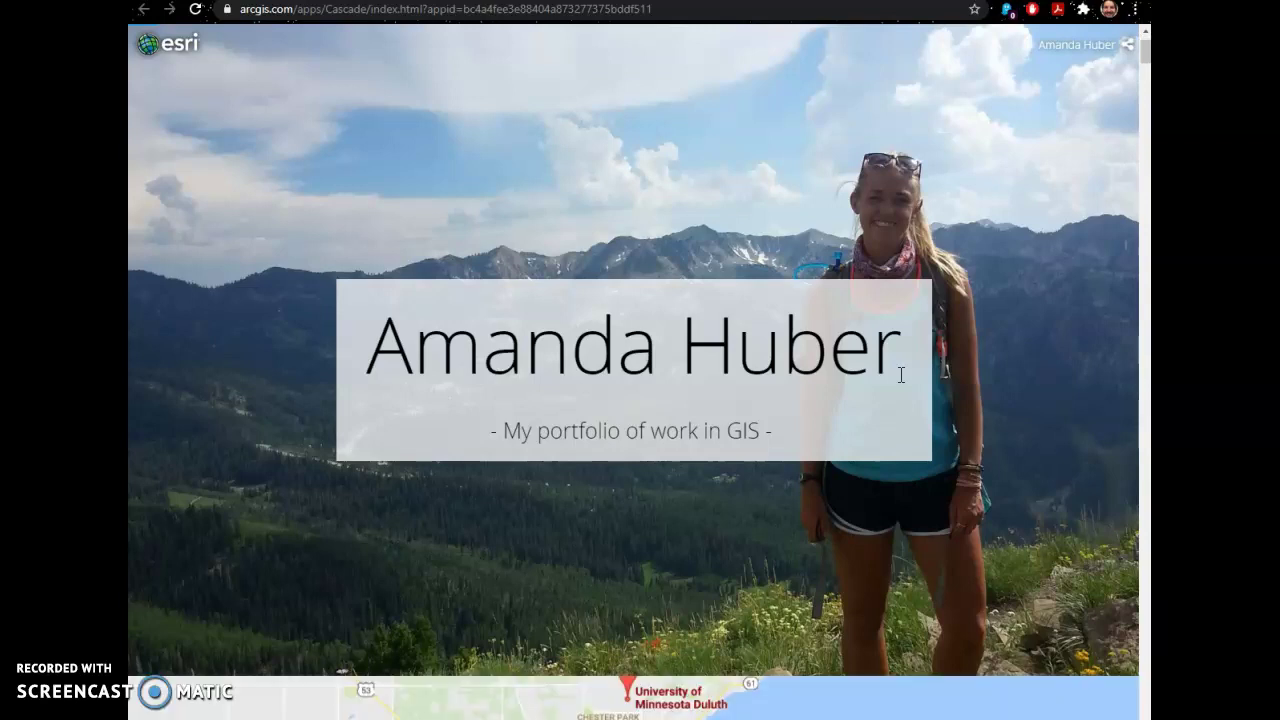
pyautogui.scroll(-4, 900, 375)
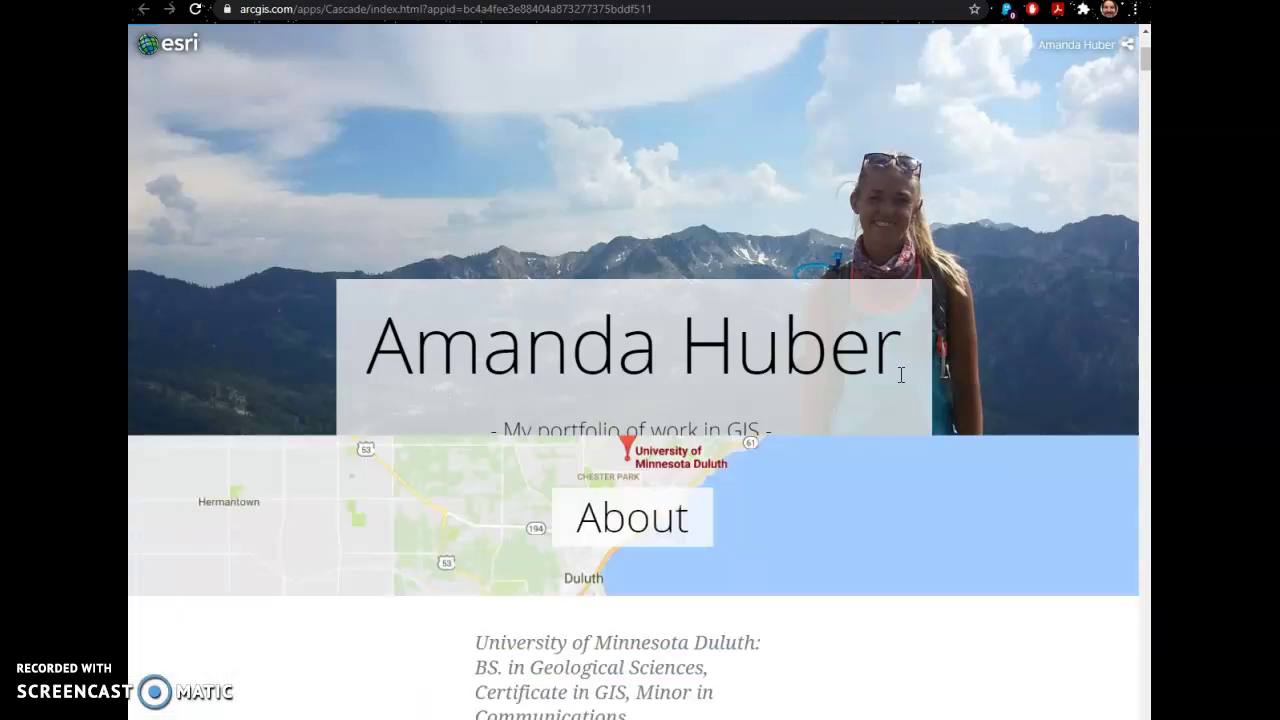
pyautogui.scroll(-2, 900, 375)
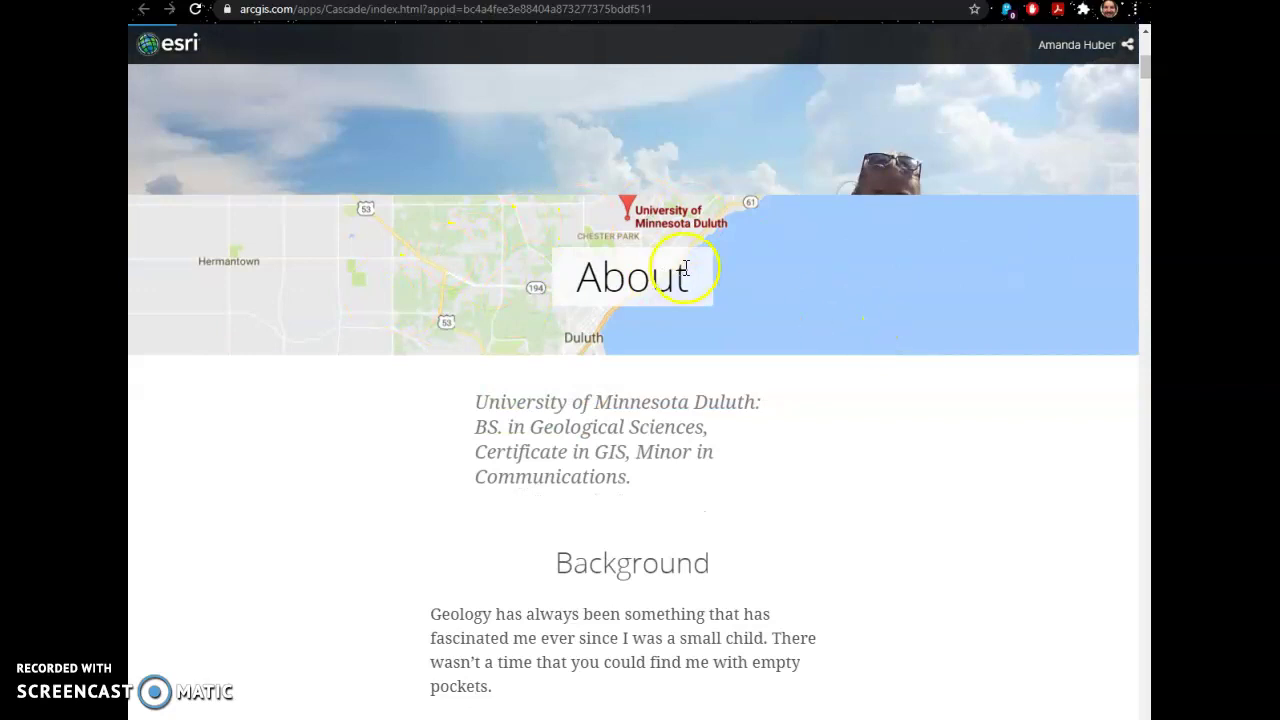
pyautogui.scroll(-2, 897, 390)
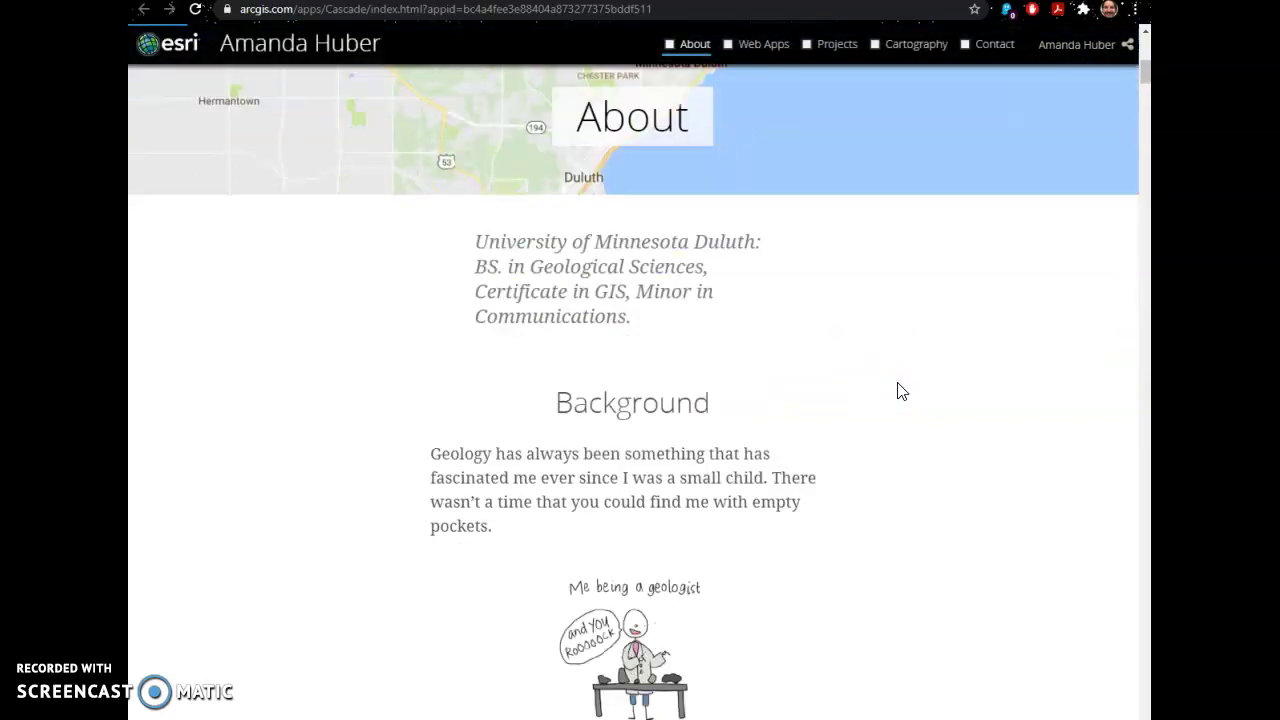
pyautogui.scroll(-2, 757, 383)
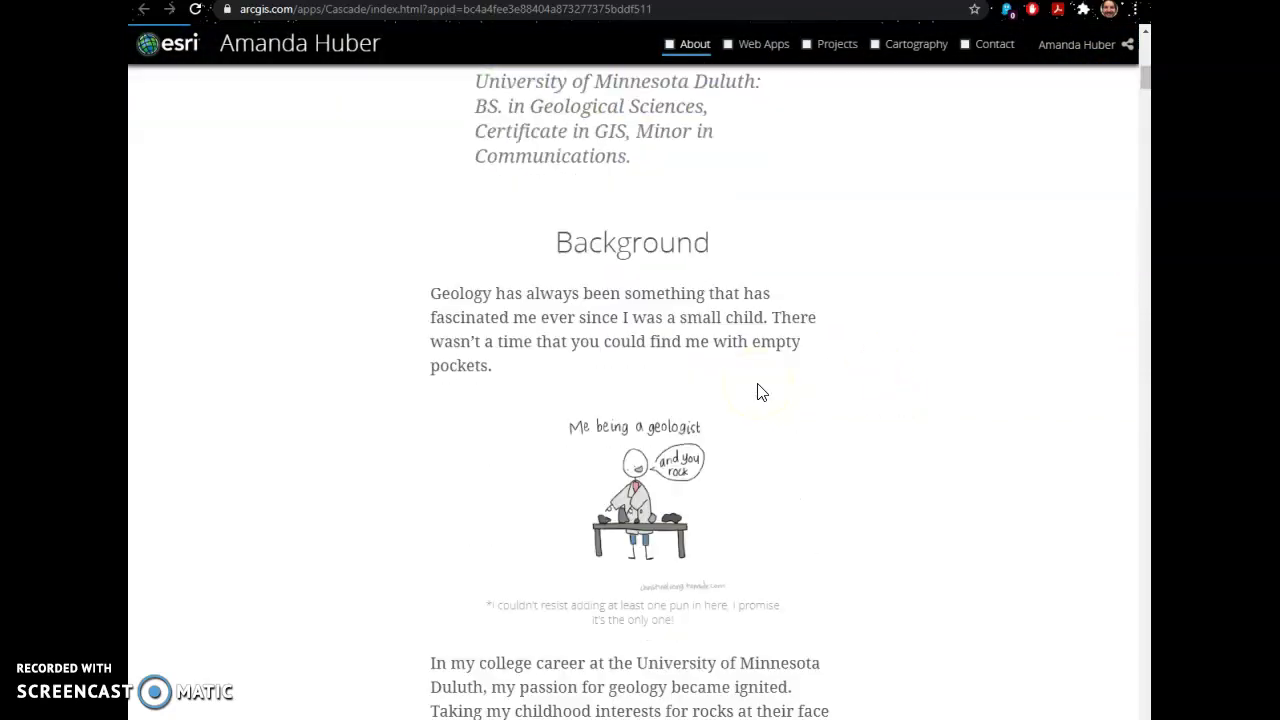
pyautogui.moveTo(637, 463)
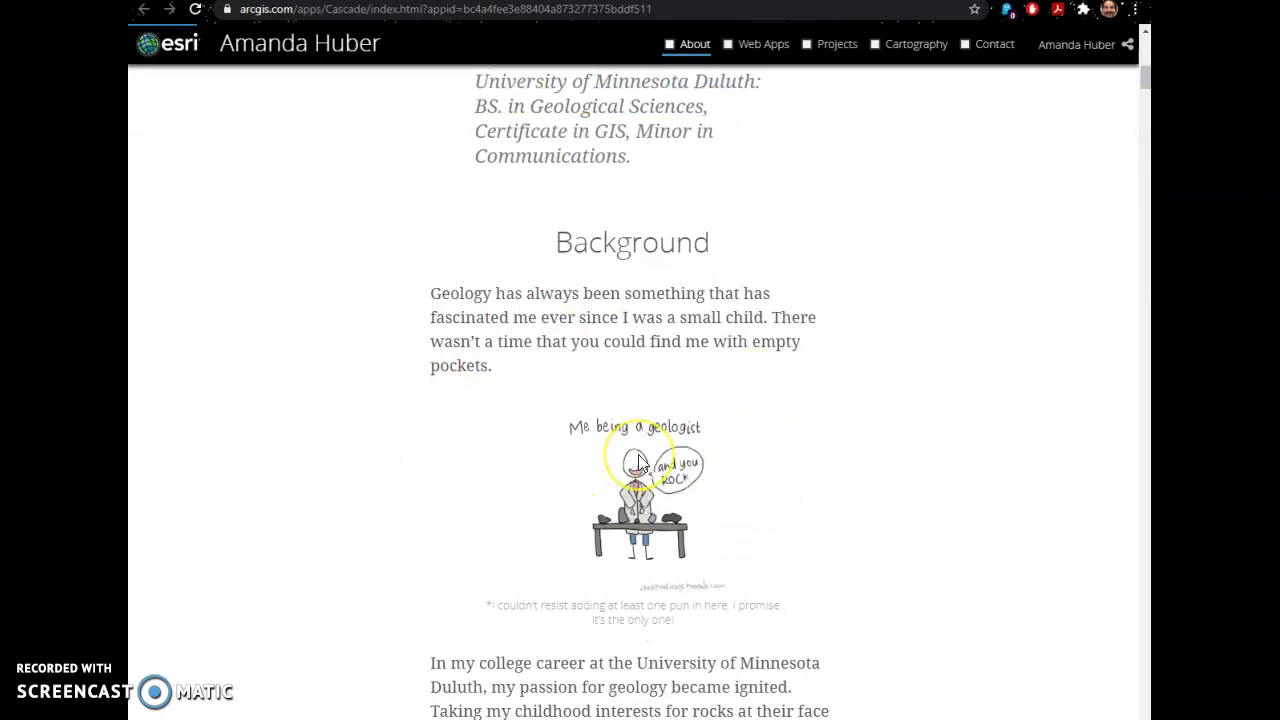
pyautogui.scroll(-3, 637, 463)
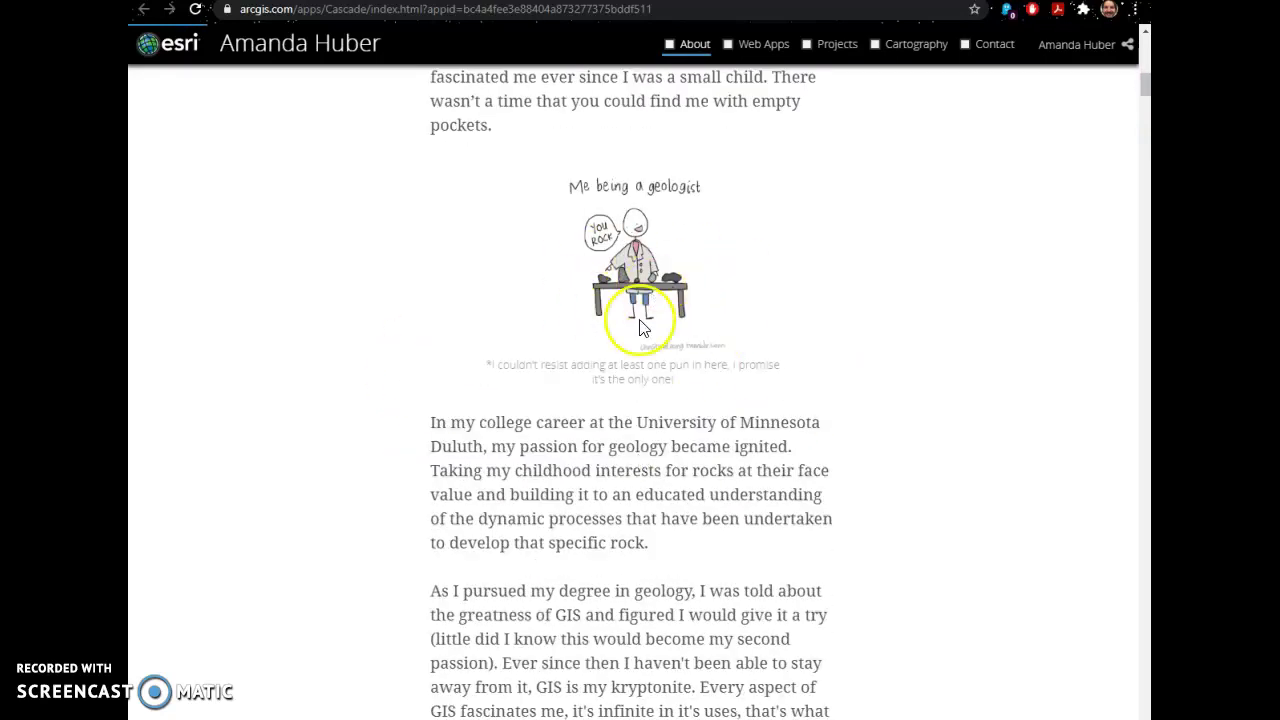
pyautogui.scroll(-1, 665, 475)
pyautogui.moveTo(431, 342); pyautogui.dragTo(768, 658)
# Continue down to the Work Experience list, select its text, then clear the selection.
pyautogui.scroll(-1, 897, 528)
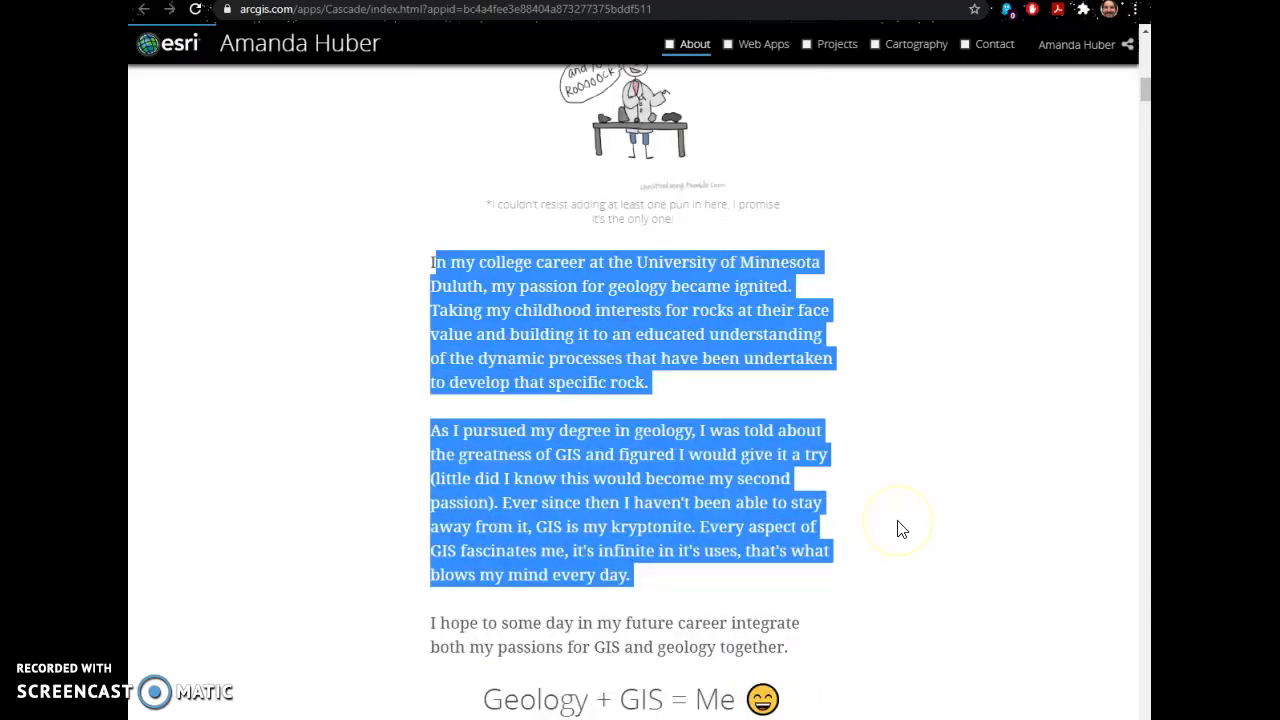
pyautogui.scroll(-2, 897, 528)
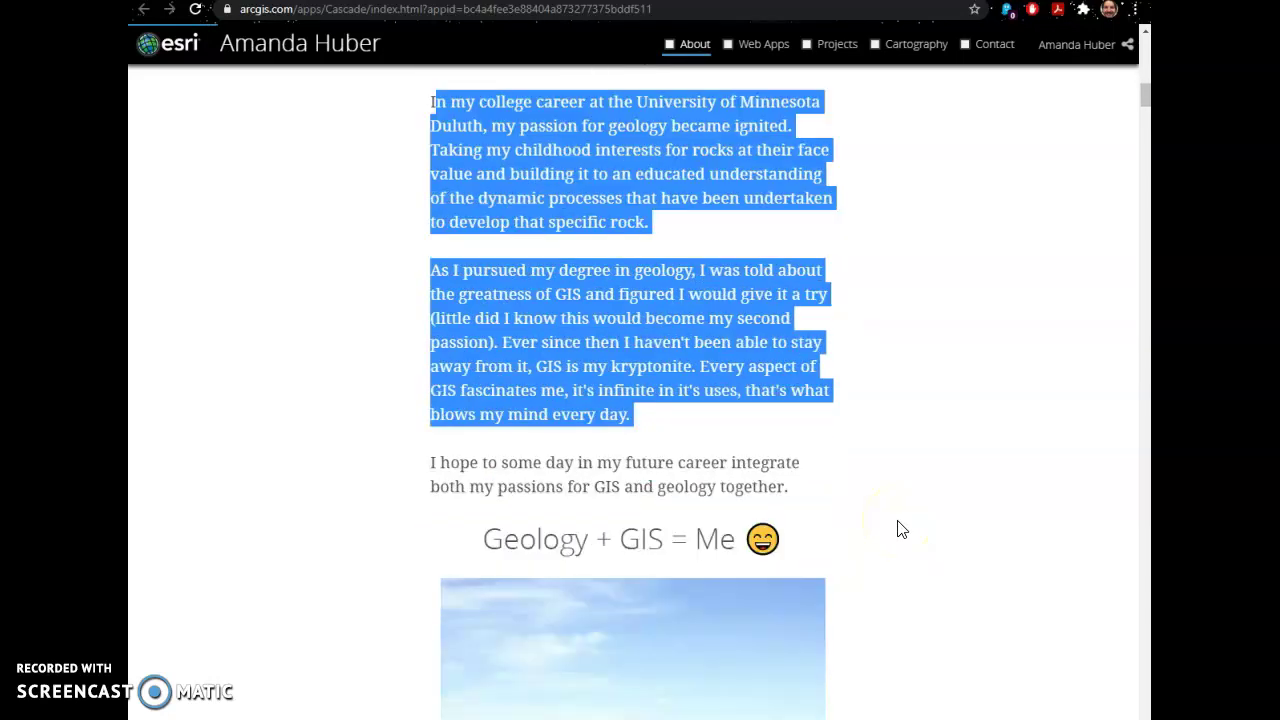
pyautogui.scroll(-5, 898, 529)
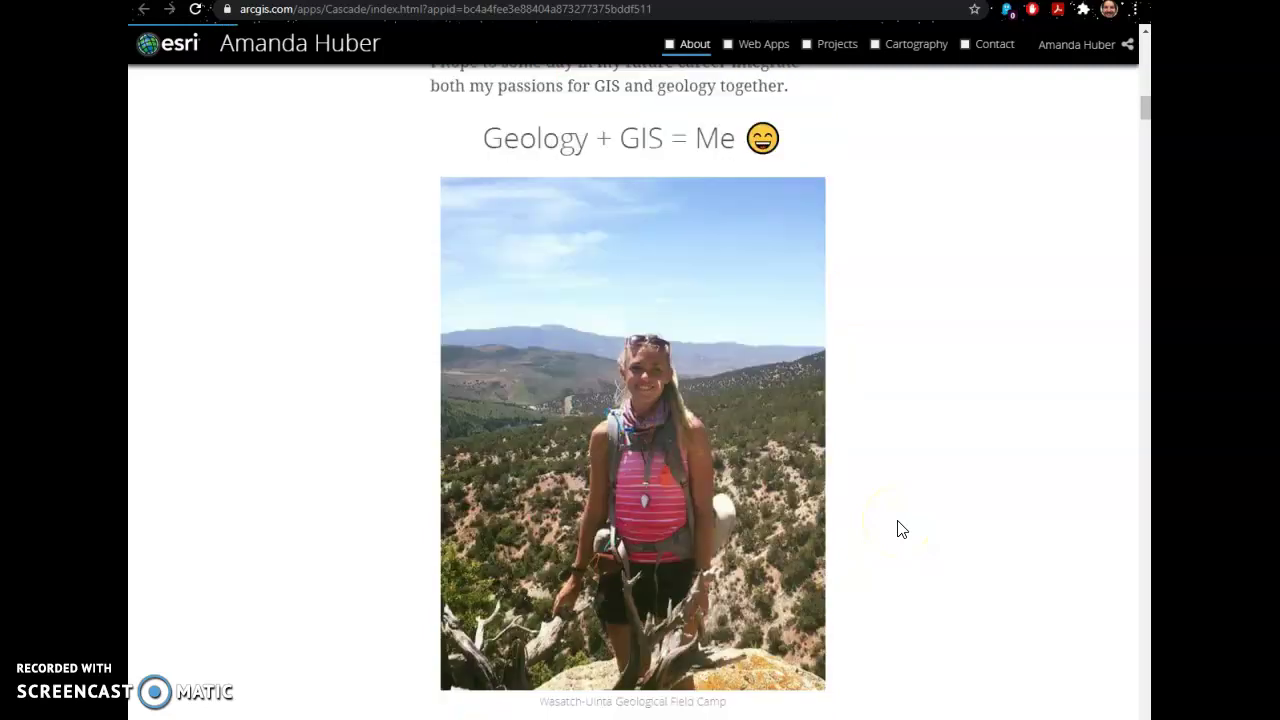
pyautogui.scroll(-7, 897, 528)
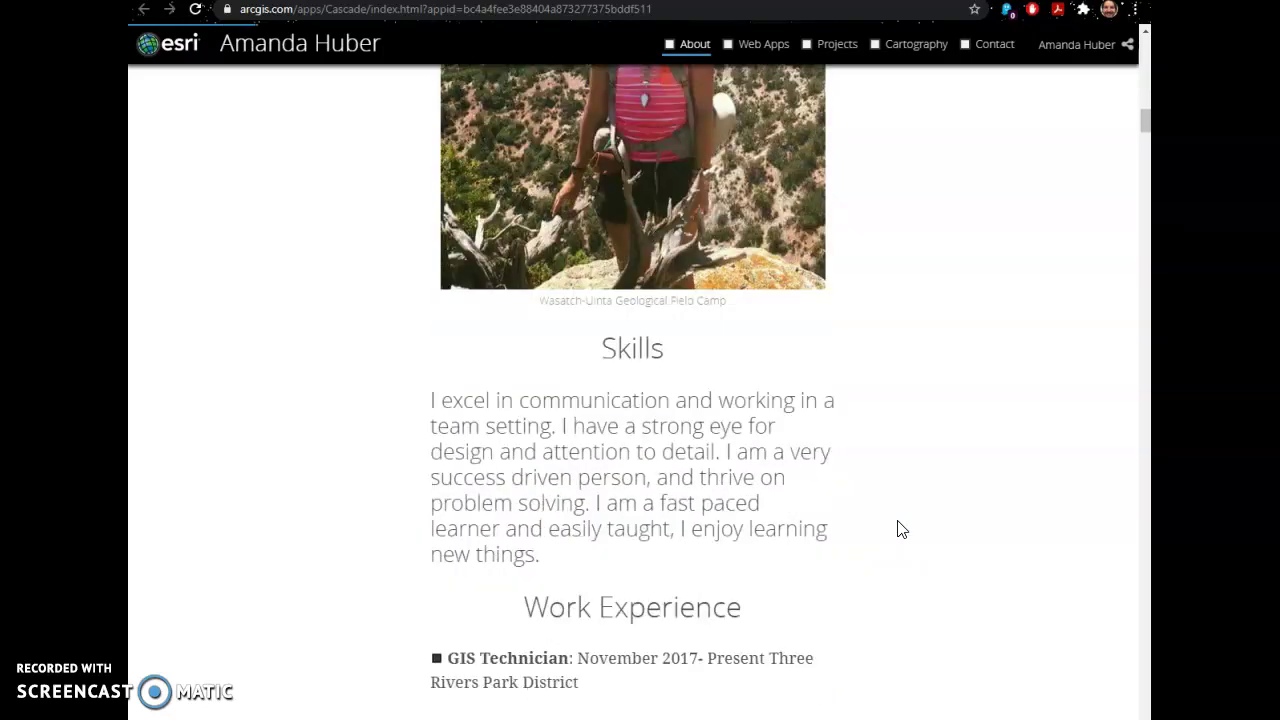
pyautogui.scroll(-2, 897, 528)
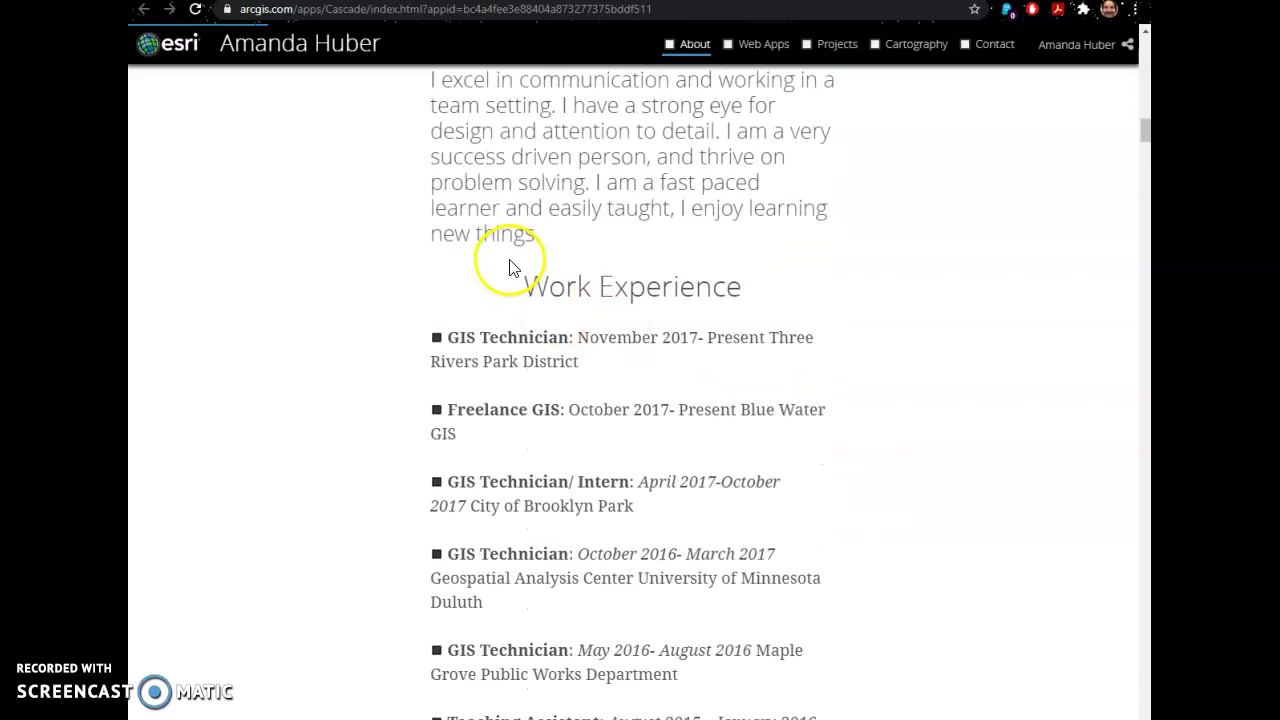
pyautogui.moveTo(521, 287); pyautogui.dragTo(837, 677)
pyautogui.click(1014, 518)
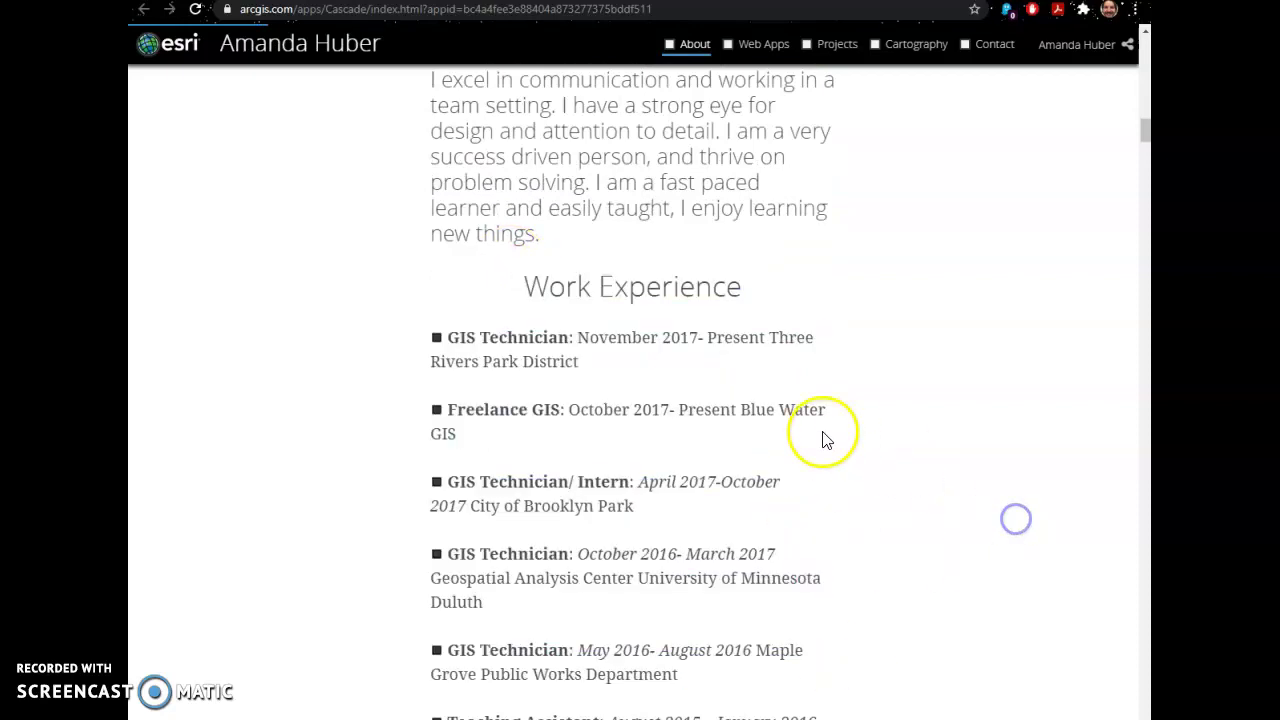
# Scroll through the Web Apps entries down to the Restaurant Finder app, then back up.
pyautogui.scroll(-4, 824, 432)
pyautogui.scroll(-7, 824, 432)
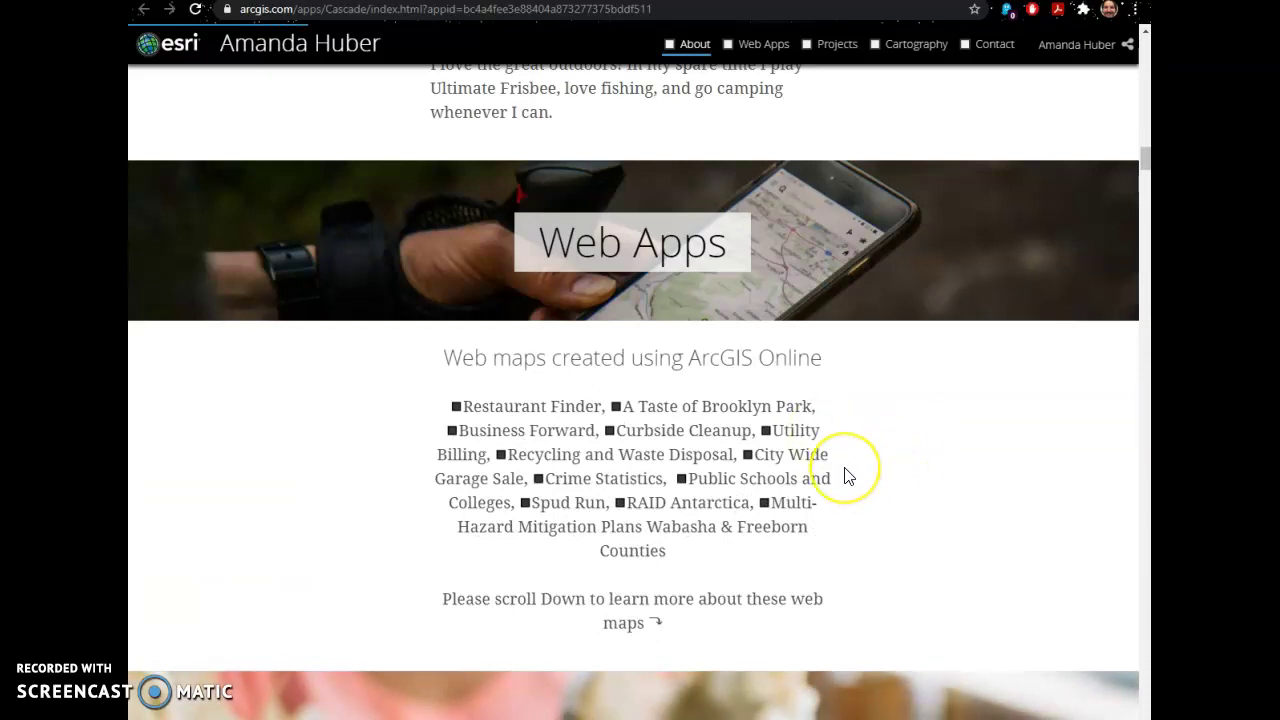
pyautogui.scroll(-1, 846, 474)
pyautogui.scroll(-1, 880, 435)
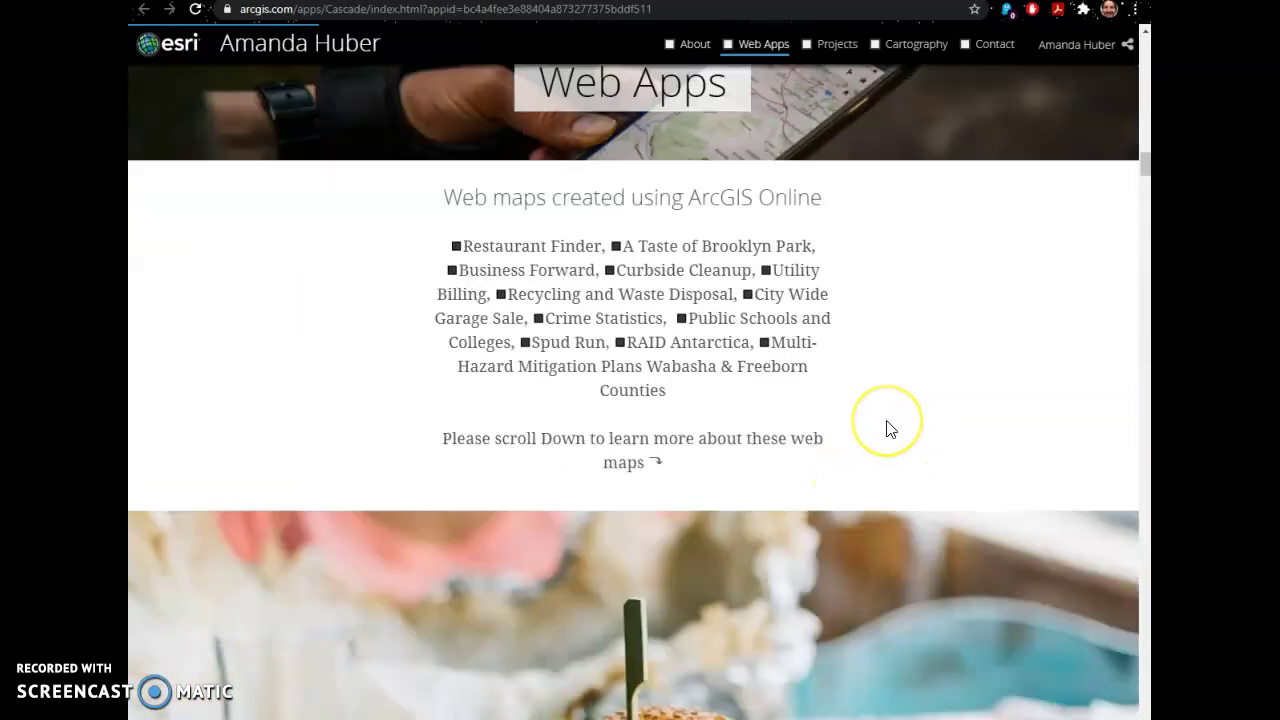
pyautogui.scroll(-5, 890, 428)
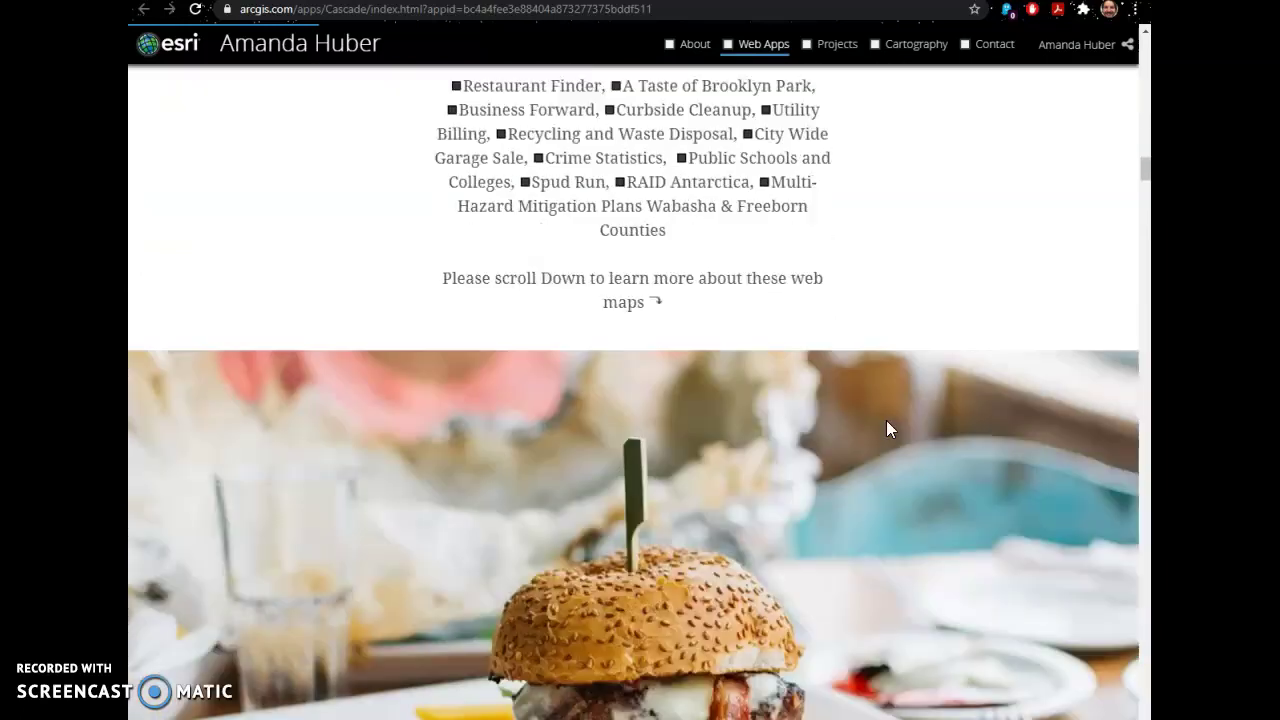
pyautogui.scroll(-5, 886, 429)
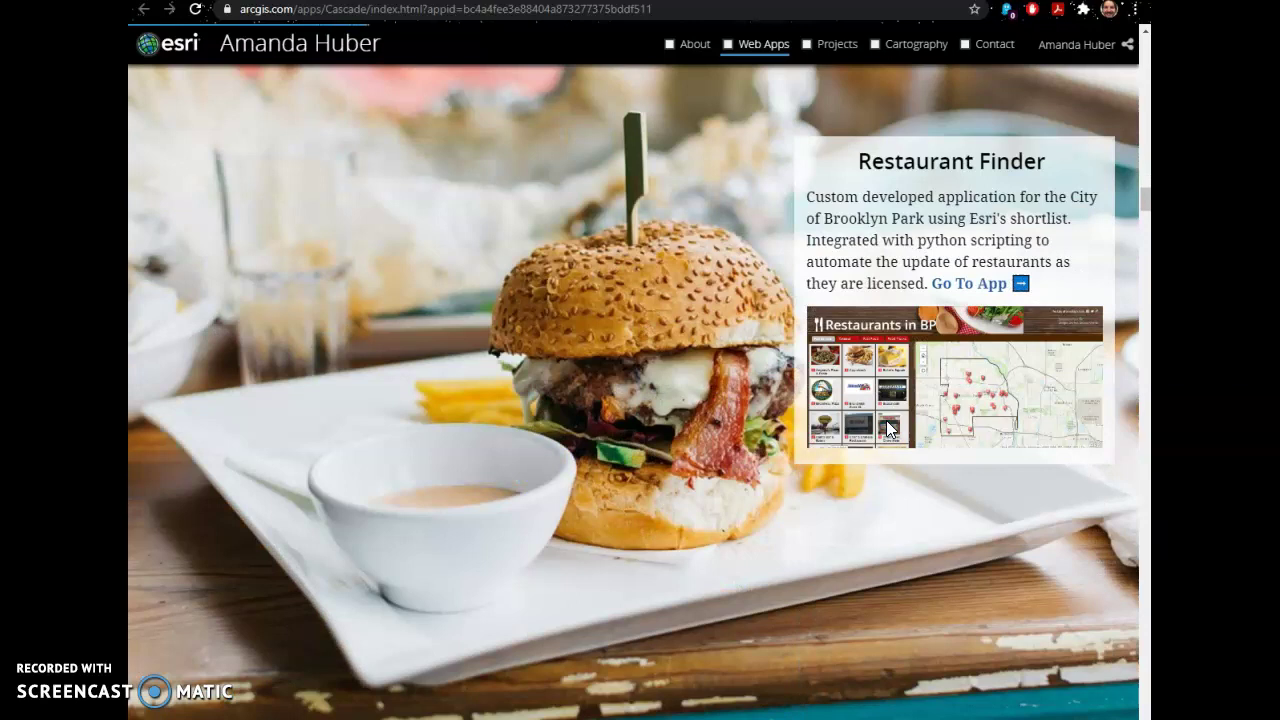
pyautogui.scroll(-1, 725, 397)
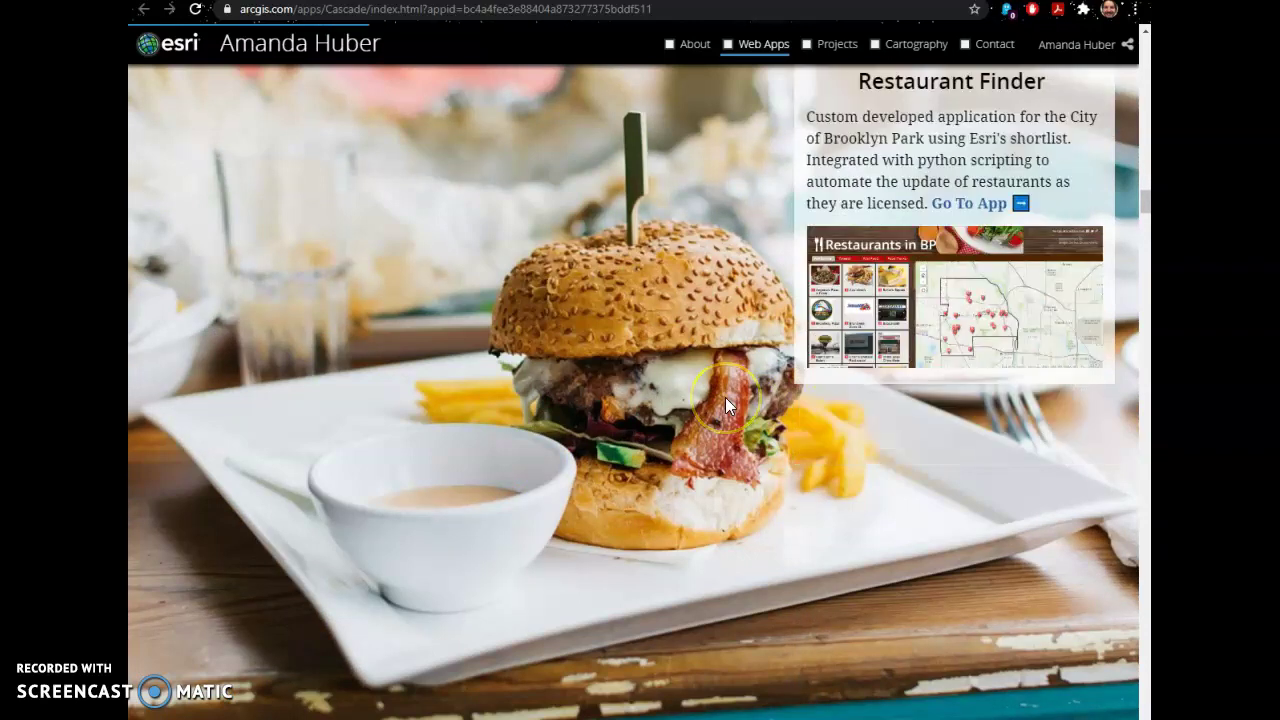
pyautogui.scroll(-4, 725, 397)
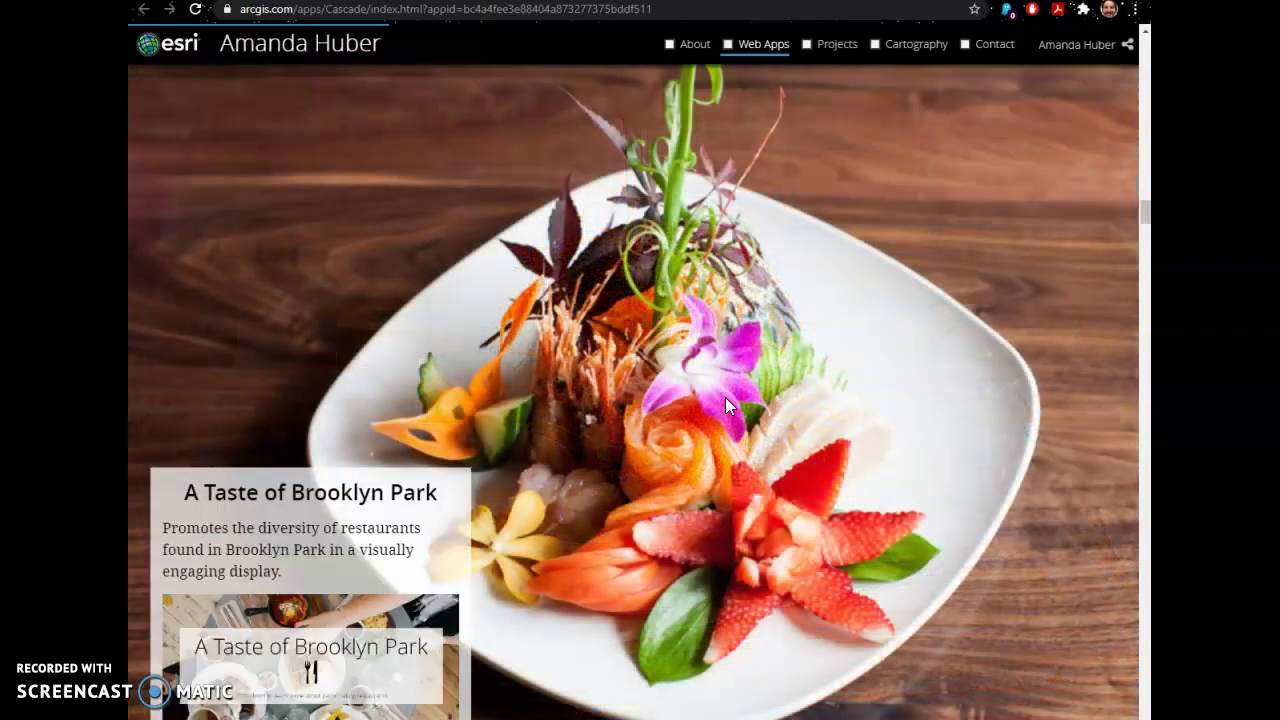
pyautogui.scroll(-2, 725, 397)
pyautogui.scroll(-1, 725, 397)
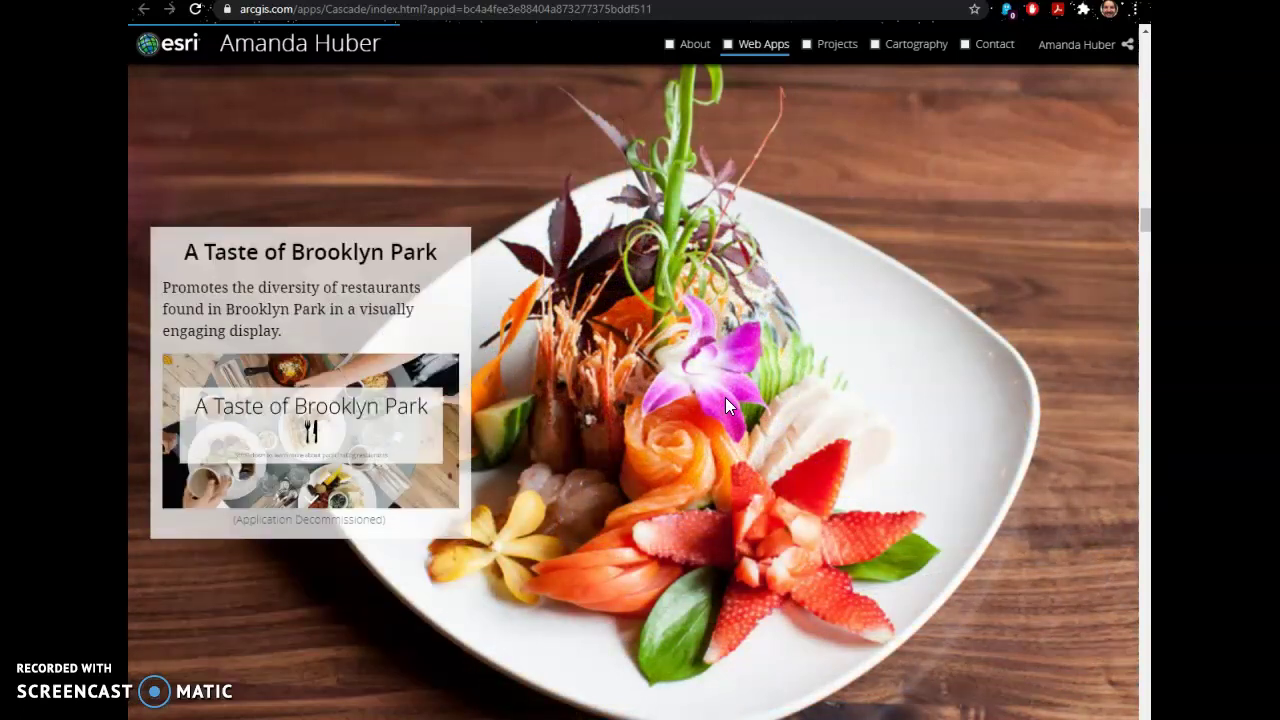
pyautogui.scroll(-2, 725, 397)
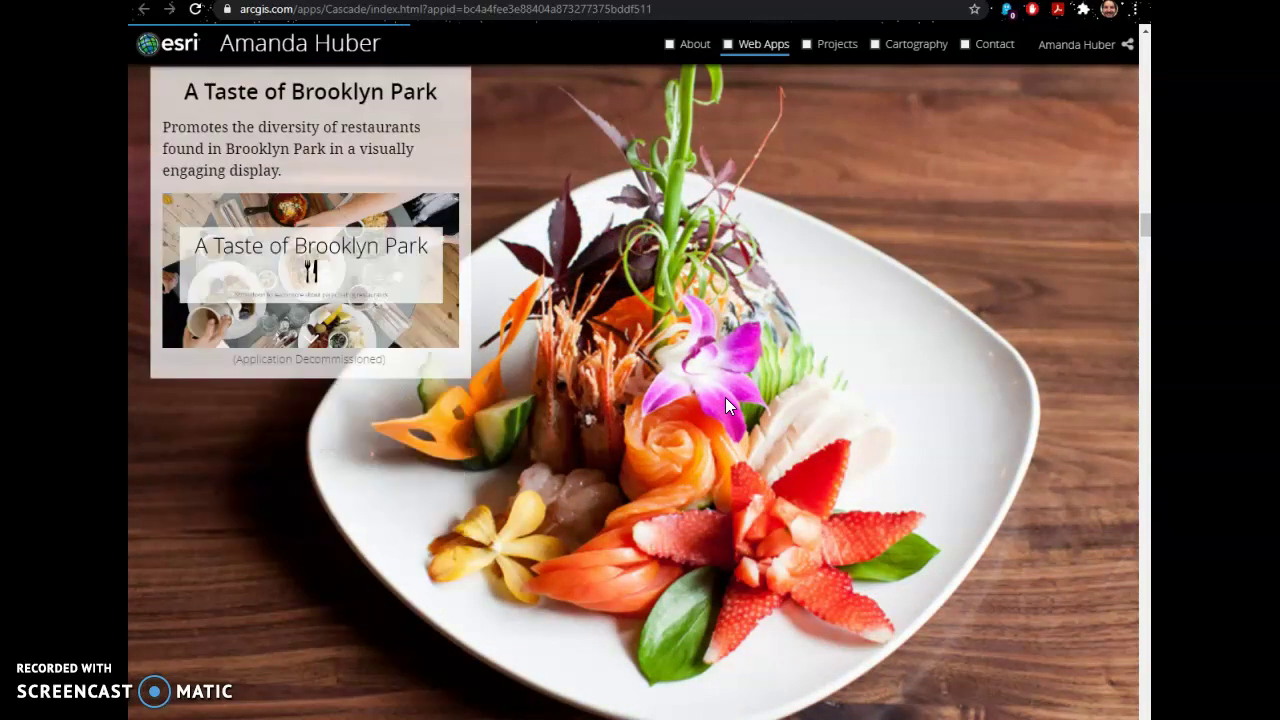
pyautogui.scroll(-2, 725, 397)
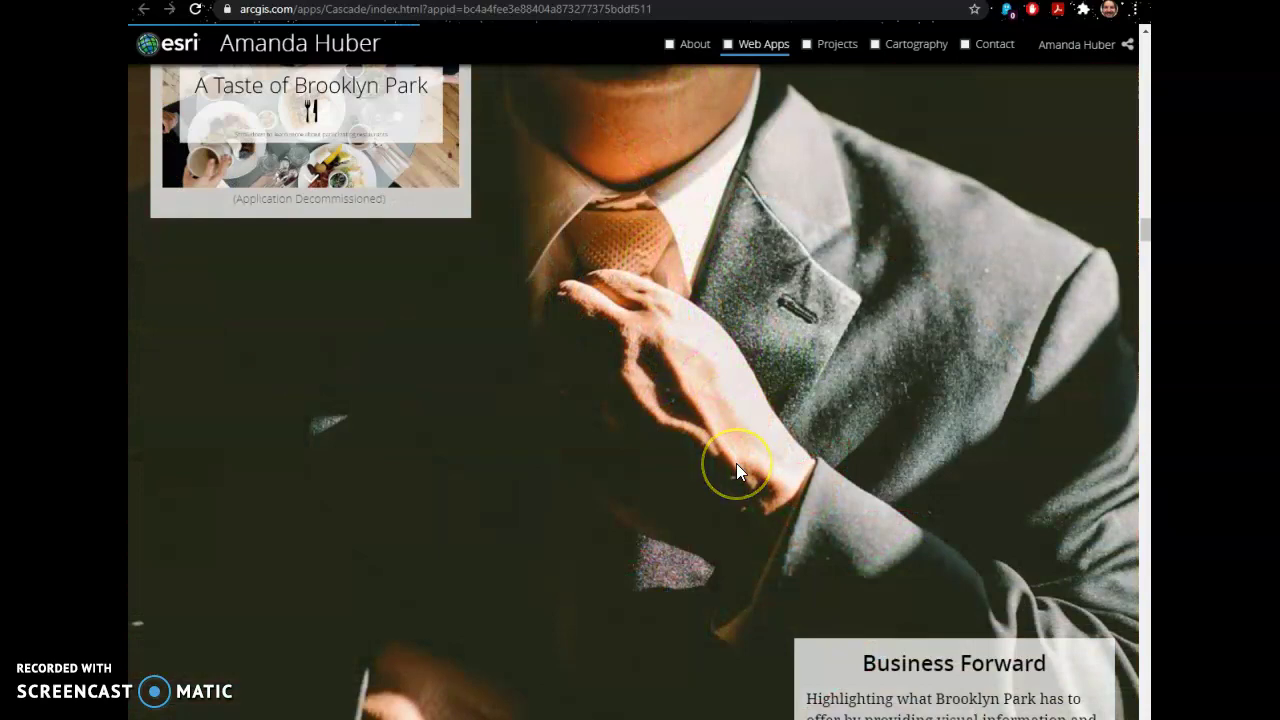
pyautogui.scroll(5, 736, 467)
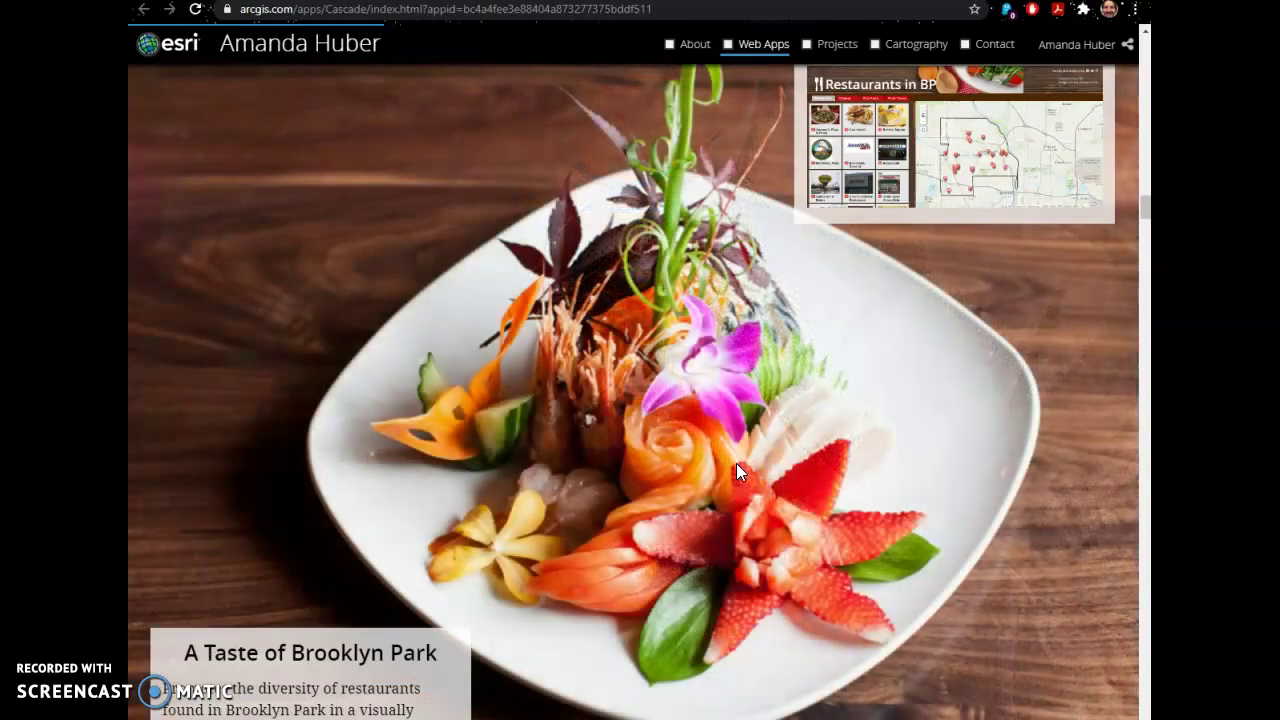
pyautogui.scroll(5, 723, 503)
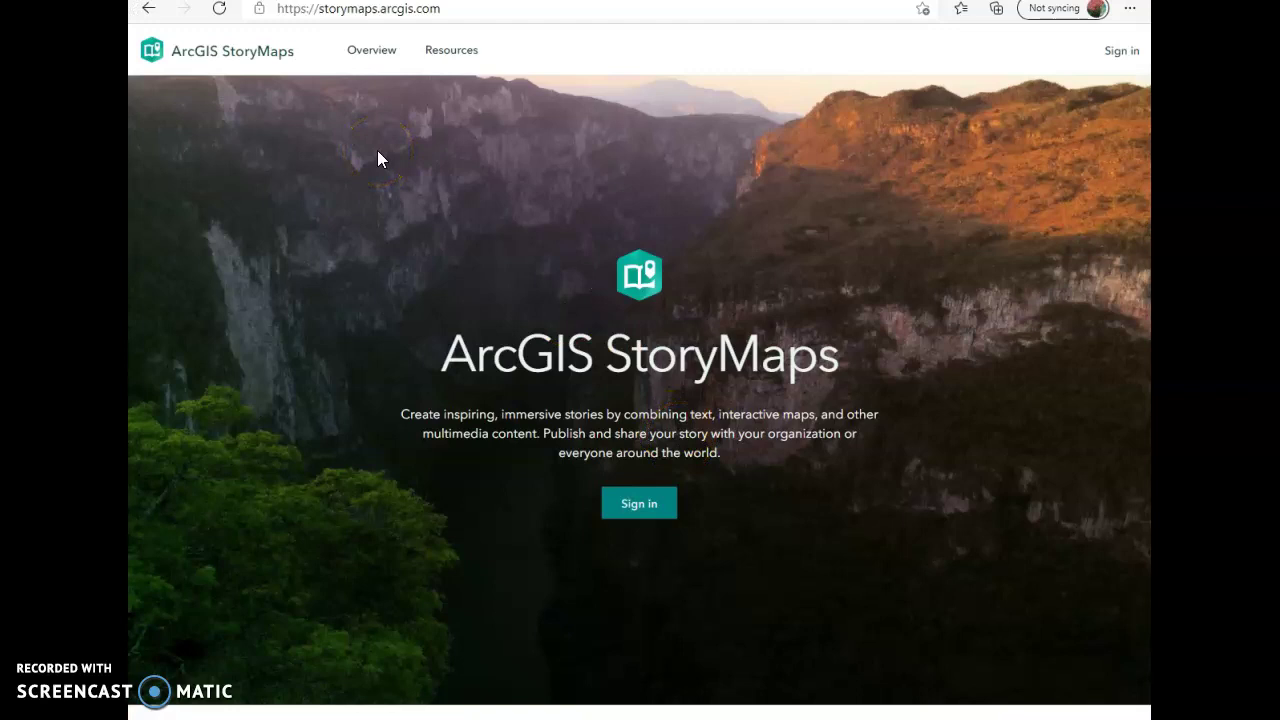
# Sign in to StoryMaps, entering the ArcGIS account username.
pyautogui.click(636, 508)
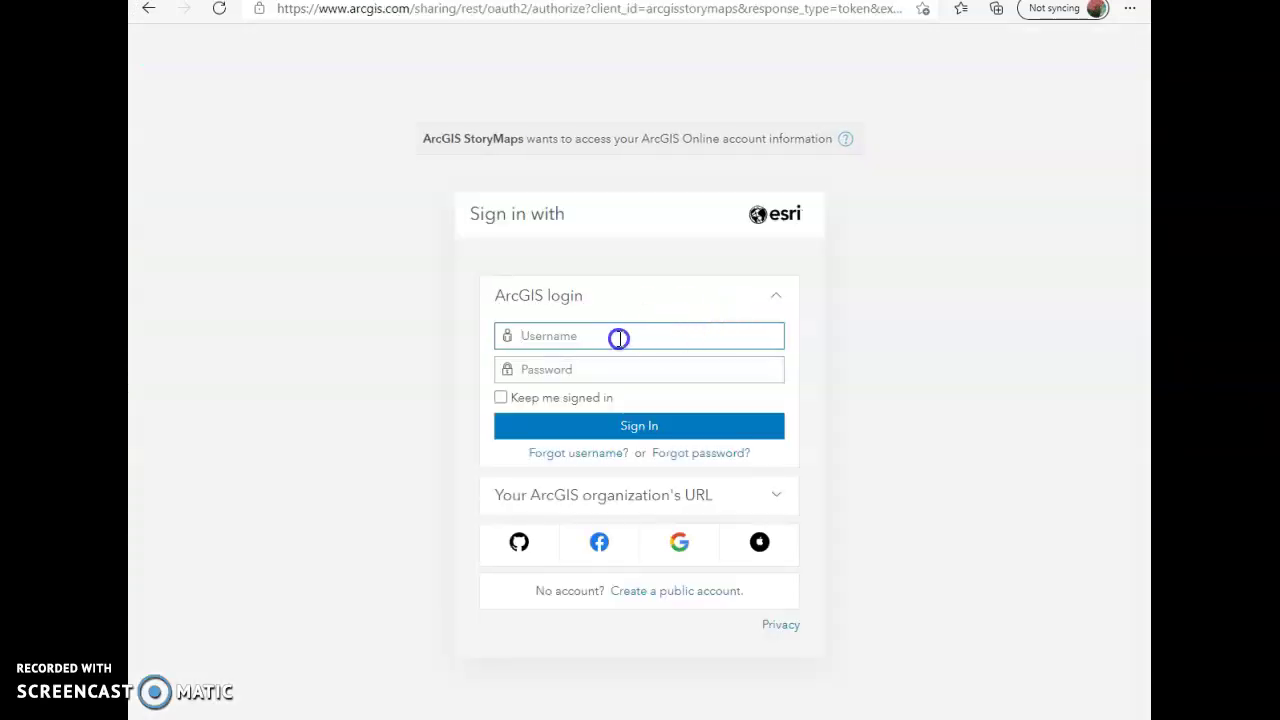
pyautogui.click(618, 337)
pyautogui.write('si')
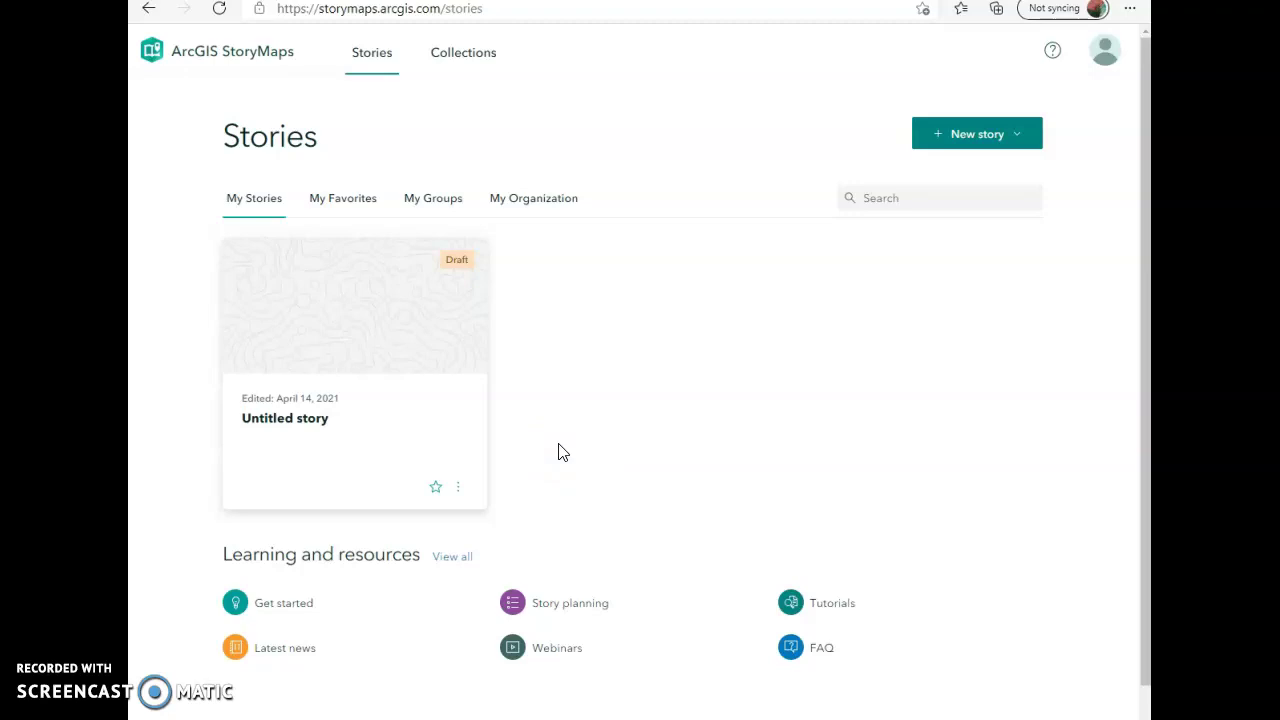
# Open the My GIS Portfolio draft from the Stories page.
pyautogui.click(631, 629)
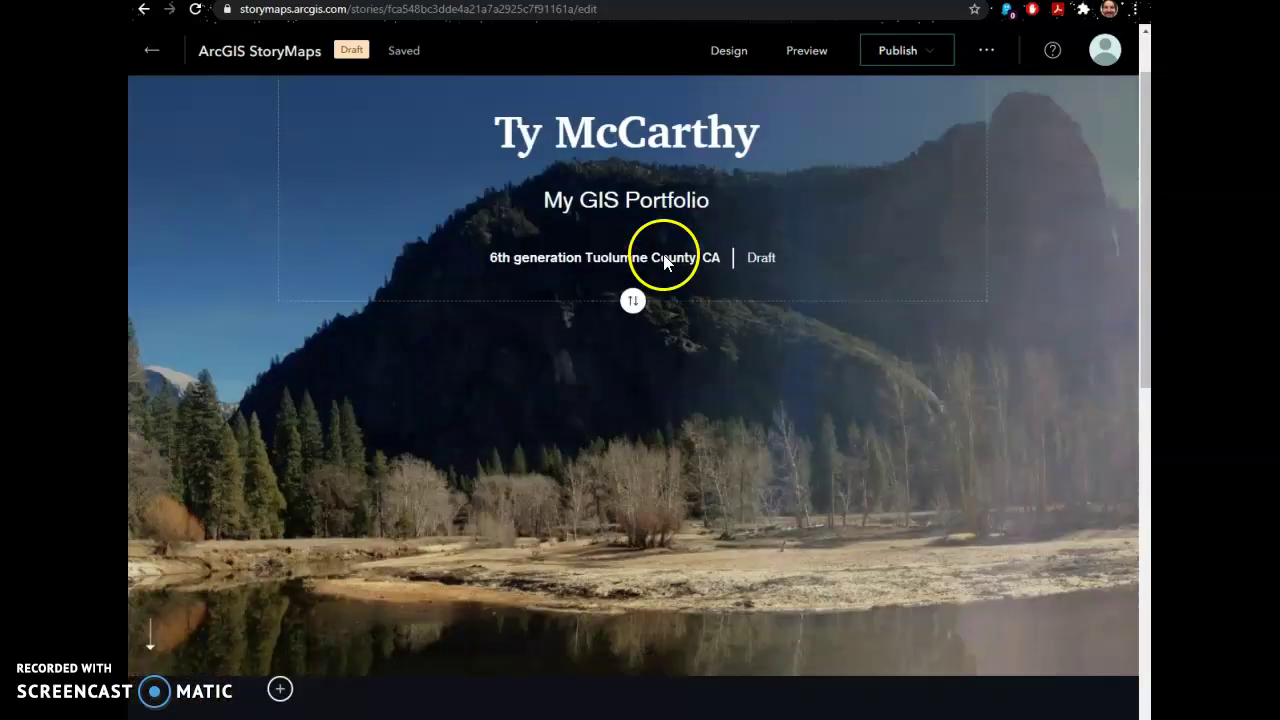
# Insert a text block below the cover reading 'Educational Background'.
pyautogui.scroll(-1, 673, 302)
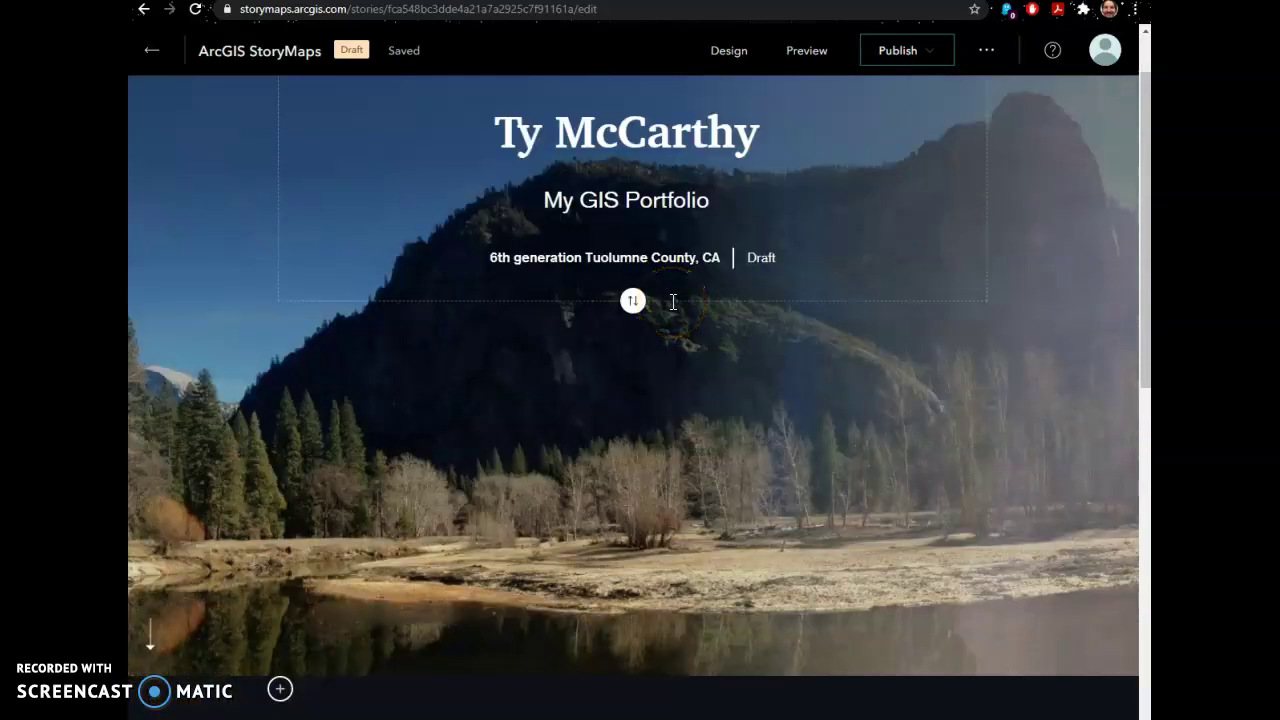
pyautogui.scroll(-1, 688, 226)
pyautogui.scroll(-2, 728, 394)
pyautogui.scroll(2, 728, 394)
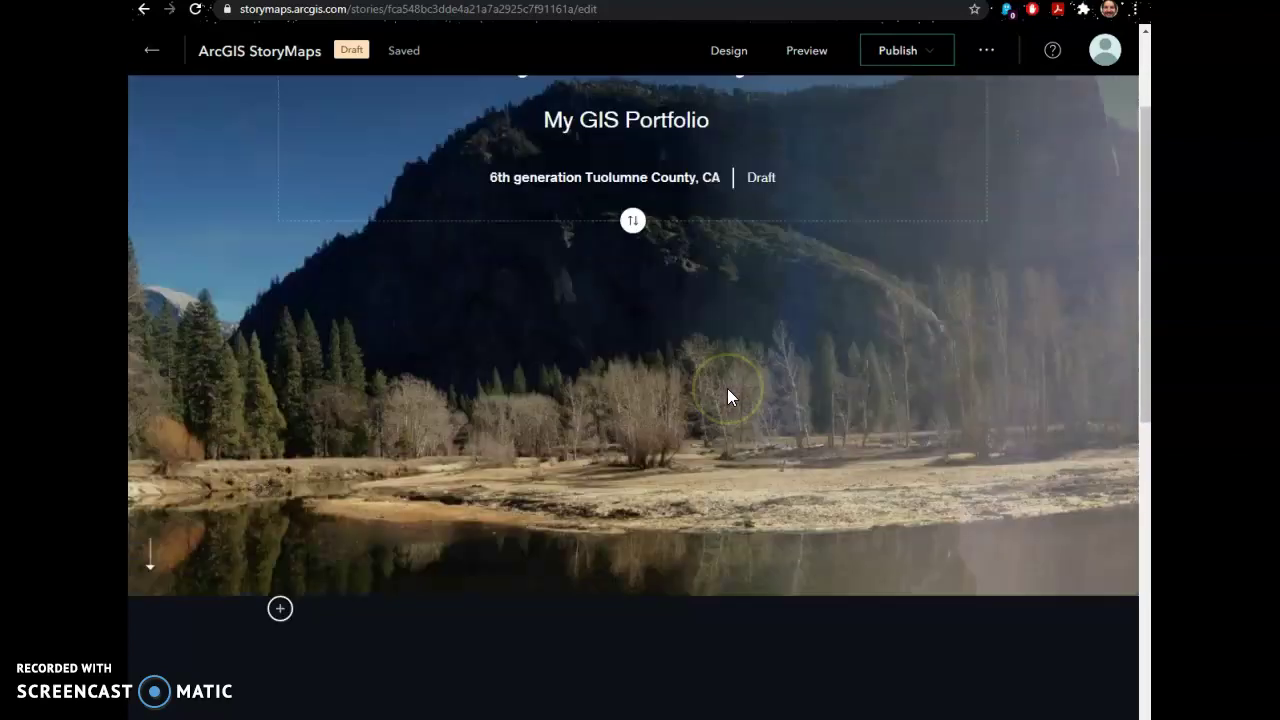
pyautogui.scroll(-4, 728, 394)
pyautogui.scroll(-5, 728, 397)
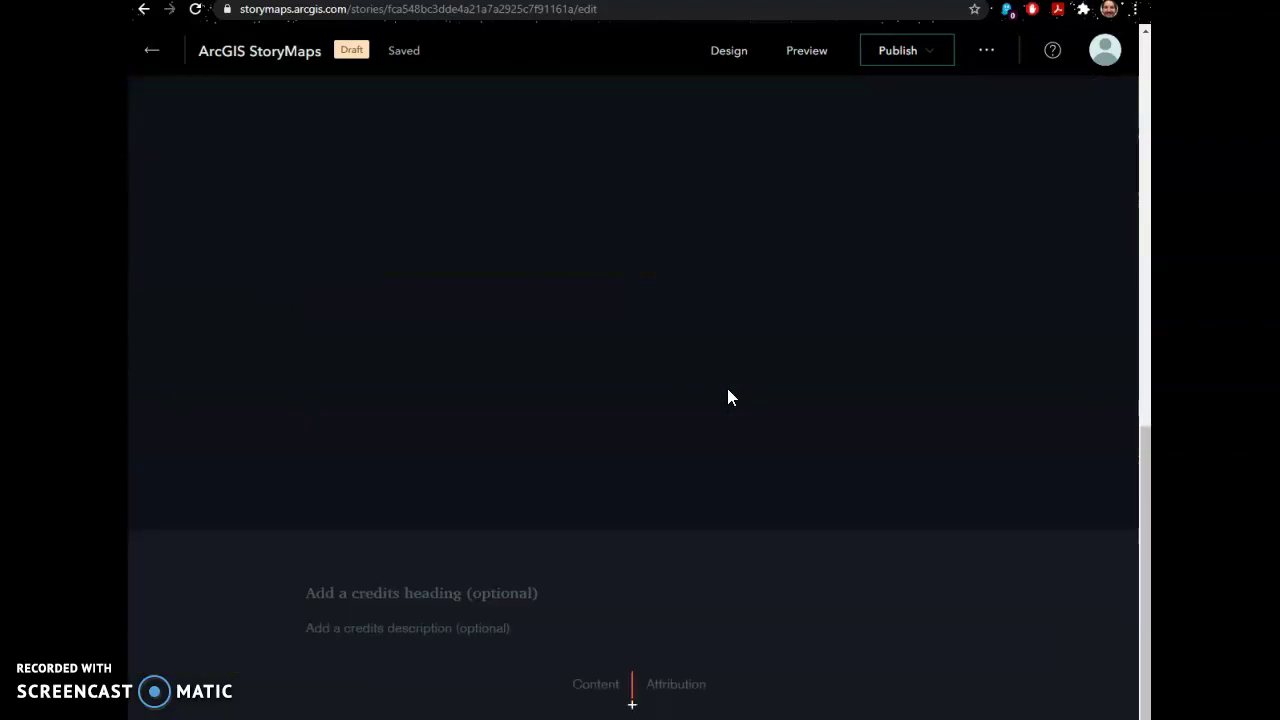
pyautogui.scroll(5, 728, 397)
pyautogui.scroll(2, 728, 397)
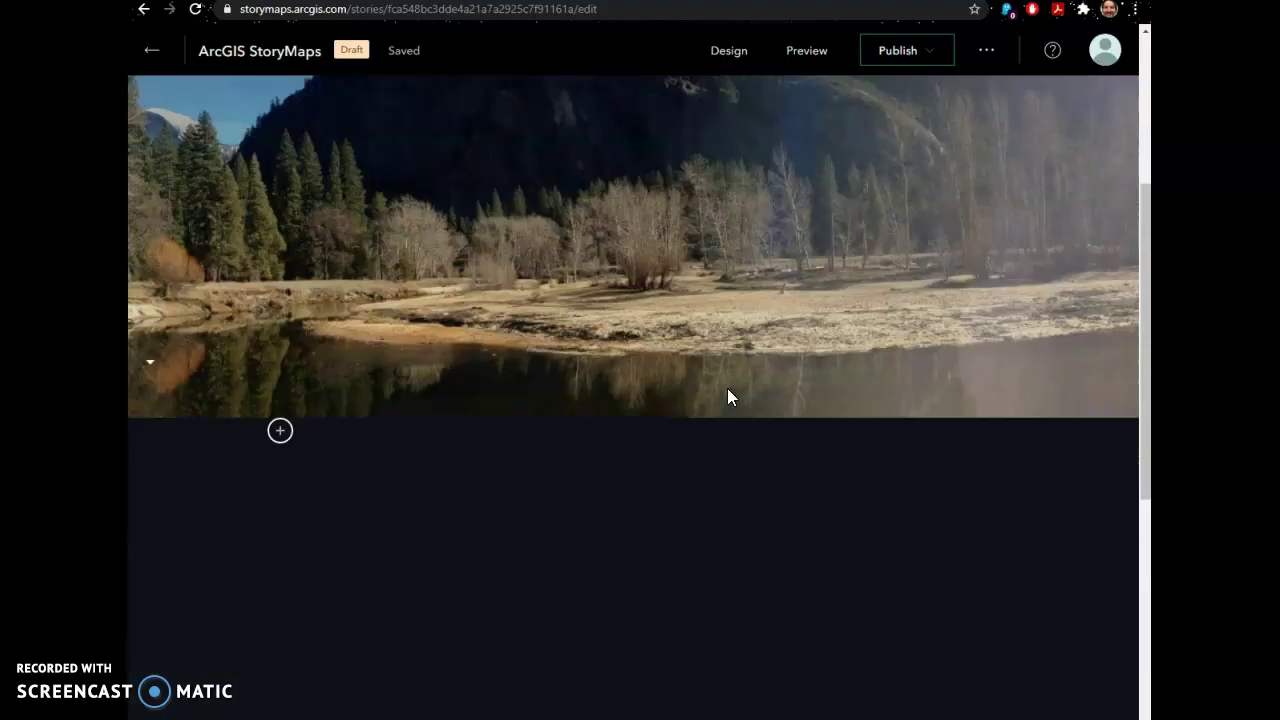
pyautogui.click(280, 431)
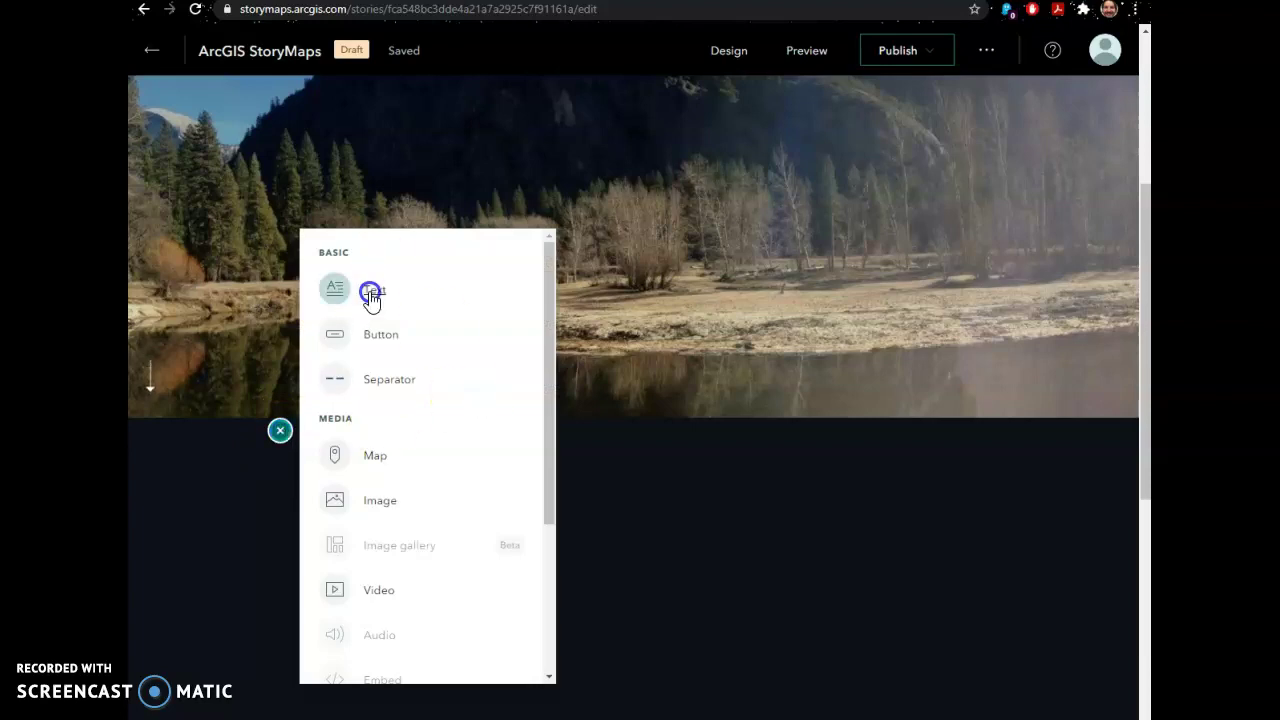
pyautogui.click(370, 295)
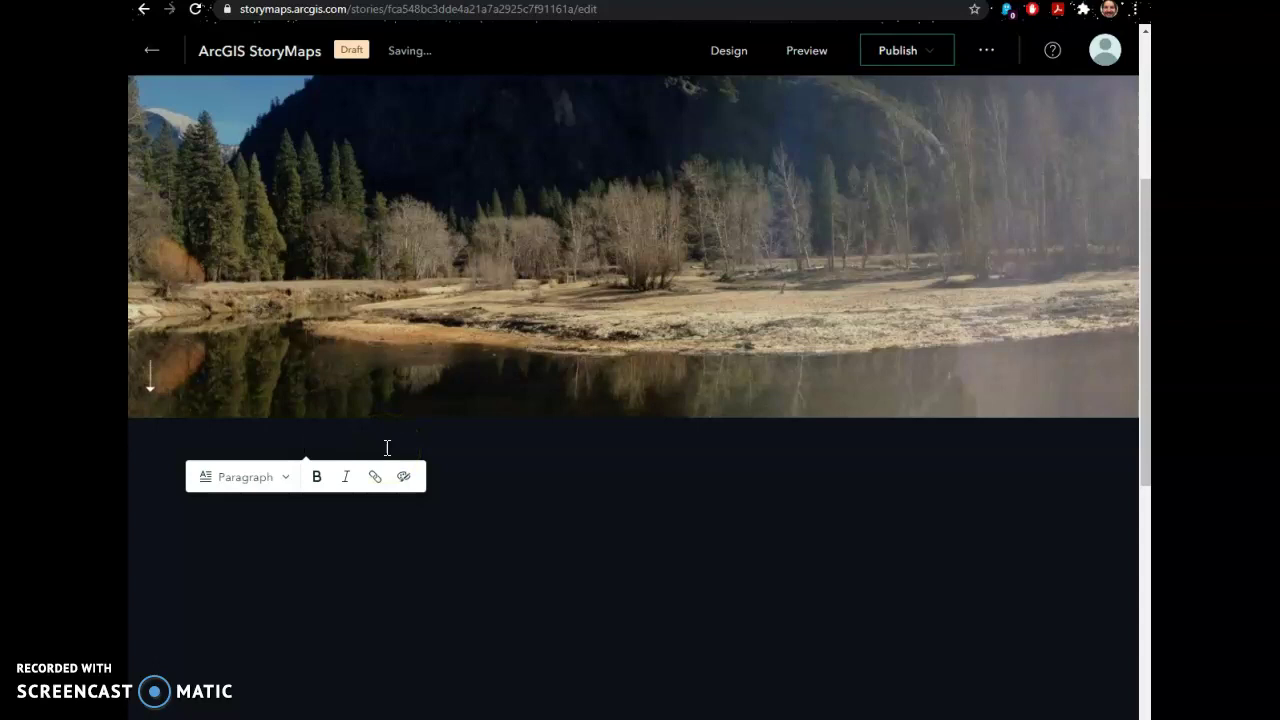
pyautogui.write('Education')
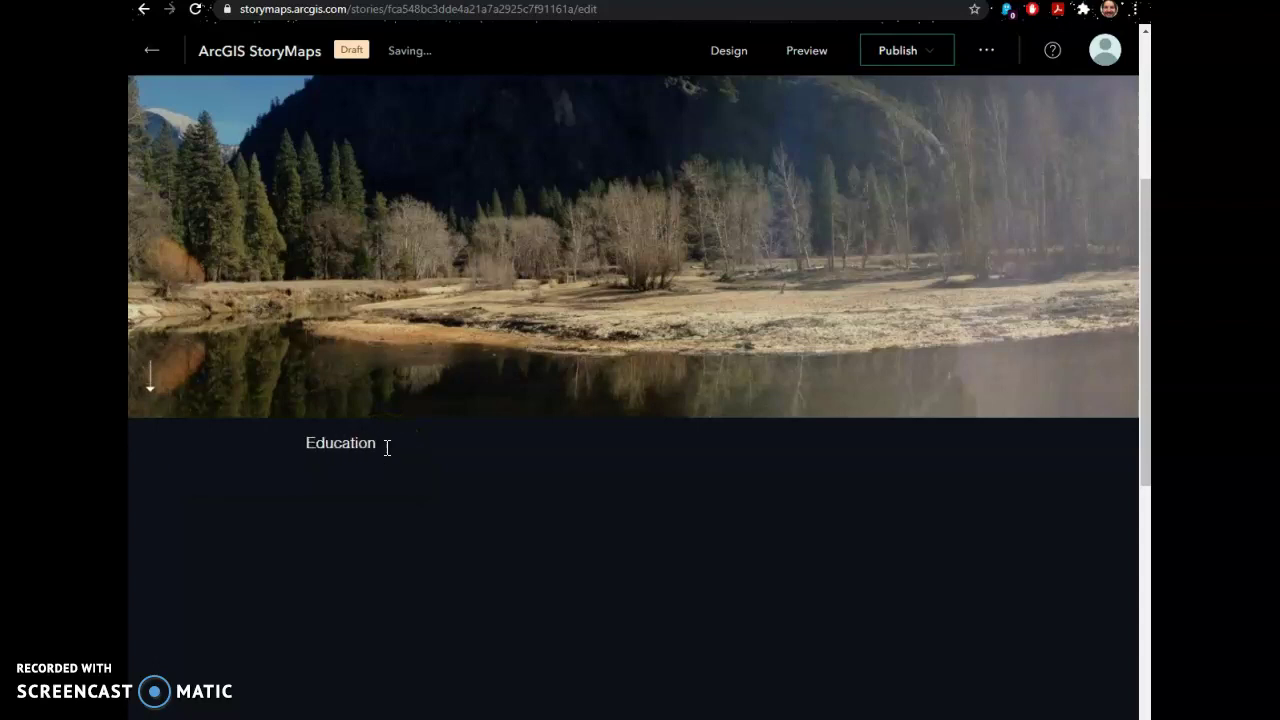
pyautogui.write('al Background')
# Add a new empty line below the heading and bring up the block type list.
pyautogui.scroll(5, 580, 486)
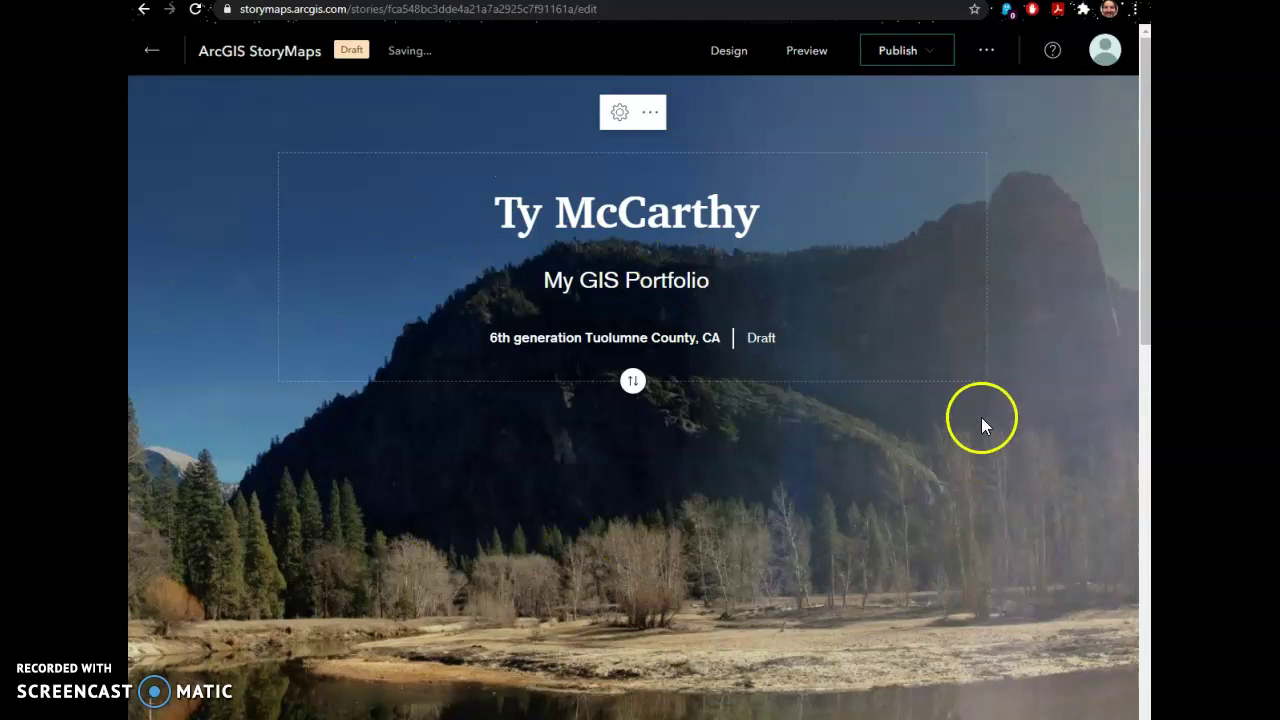
pyautogui.scroll(-1, 981, 425)
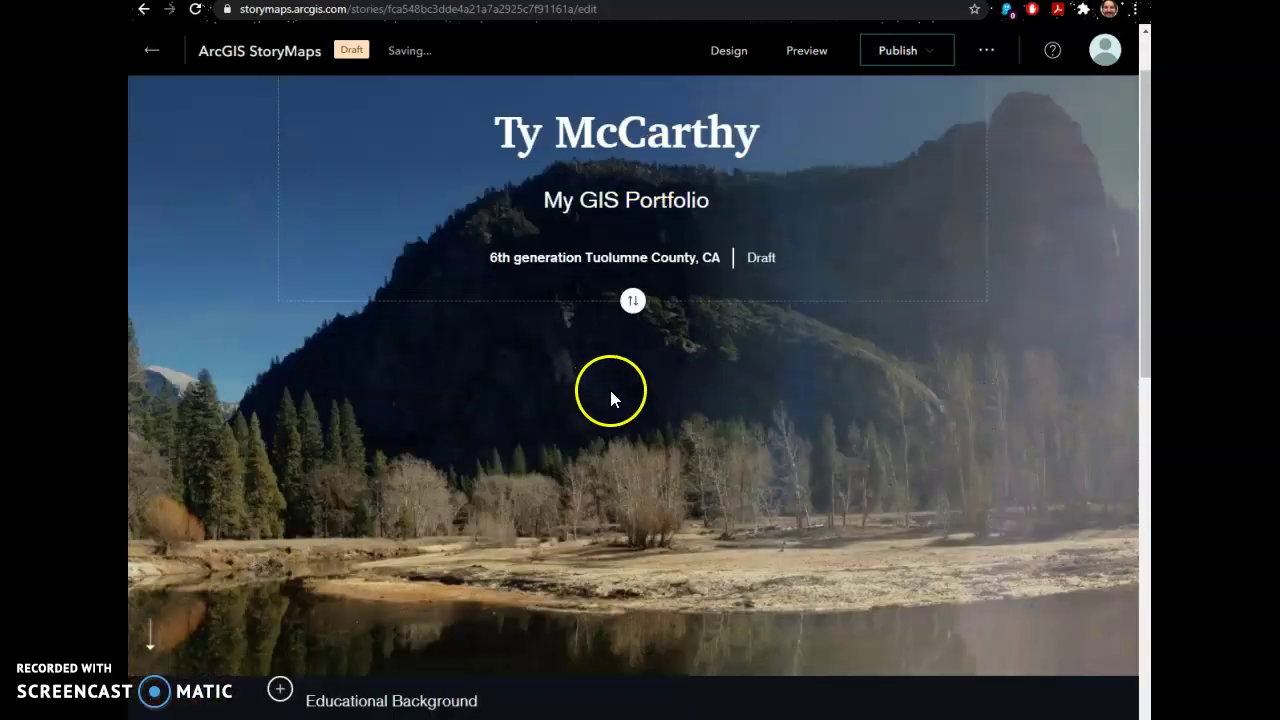
pyautogui.scroll(1, 651, 140)
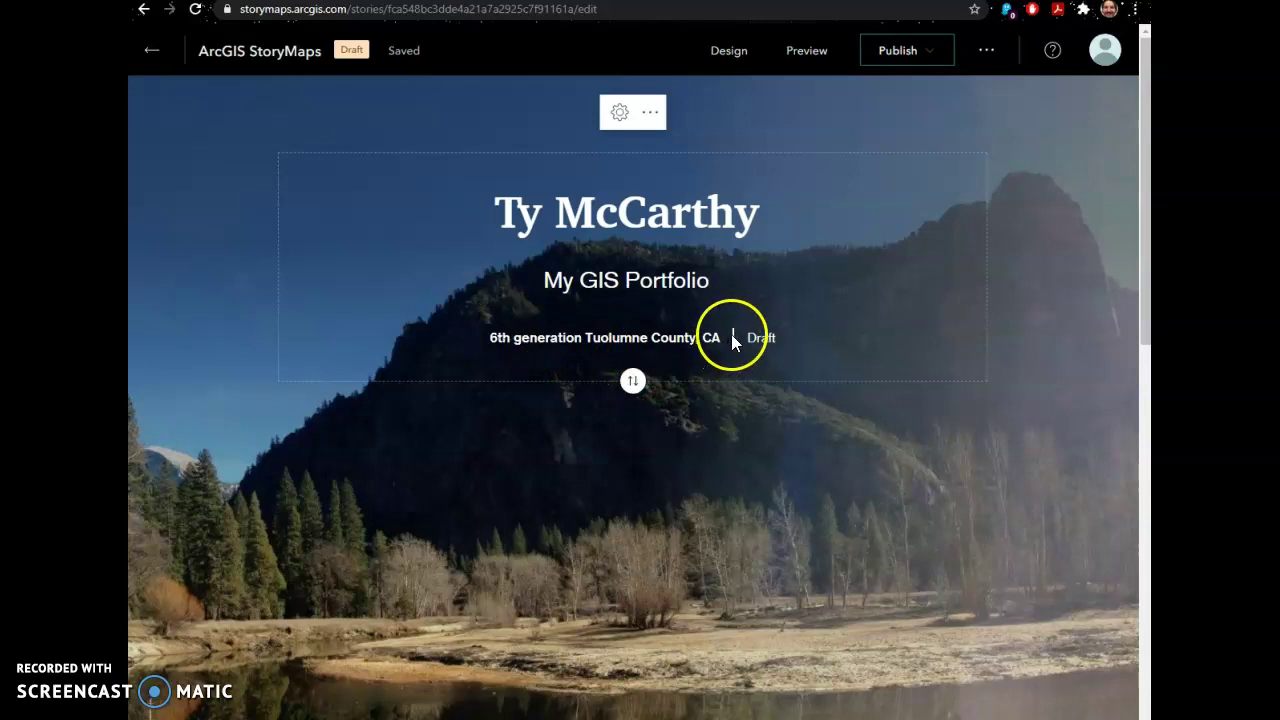
pyautogui.scroll(-1, 731, 338)
pyautogui.scroll(-1, 731, 343)
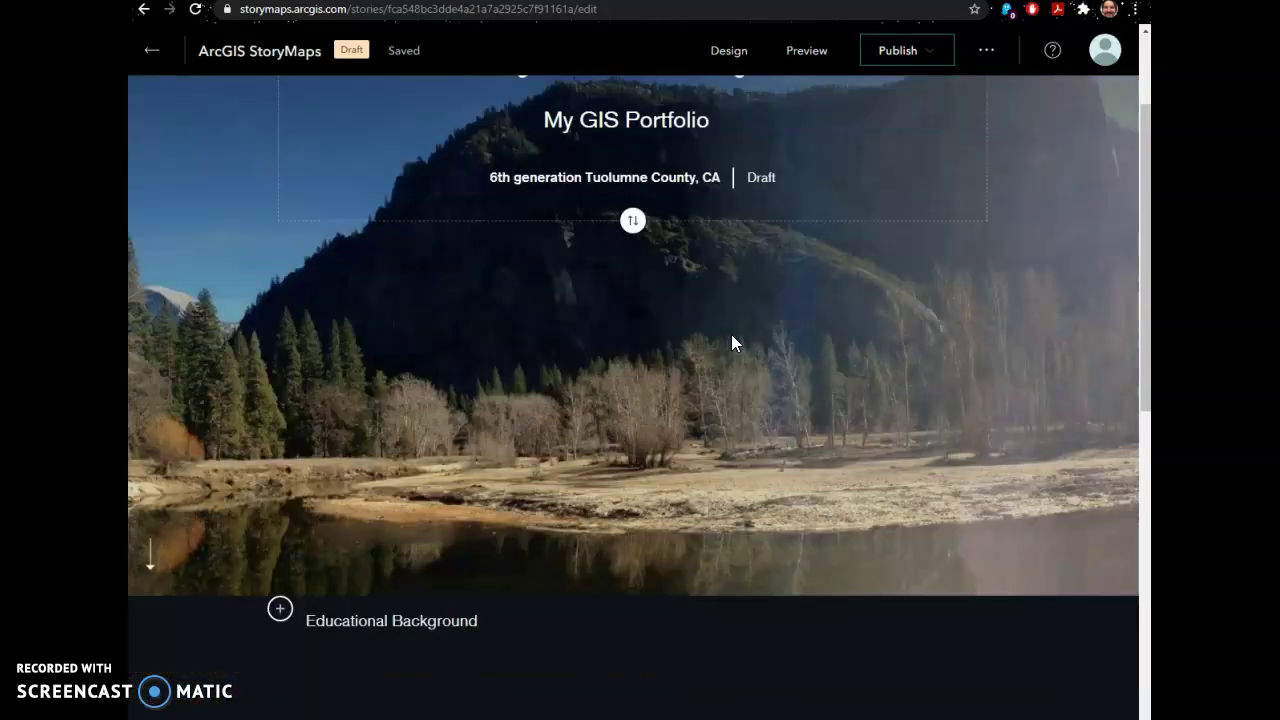
pyautogui.scroll(-4, 720, 486)
pyautogui.scroll(2, 719, 485)
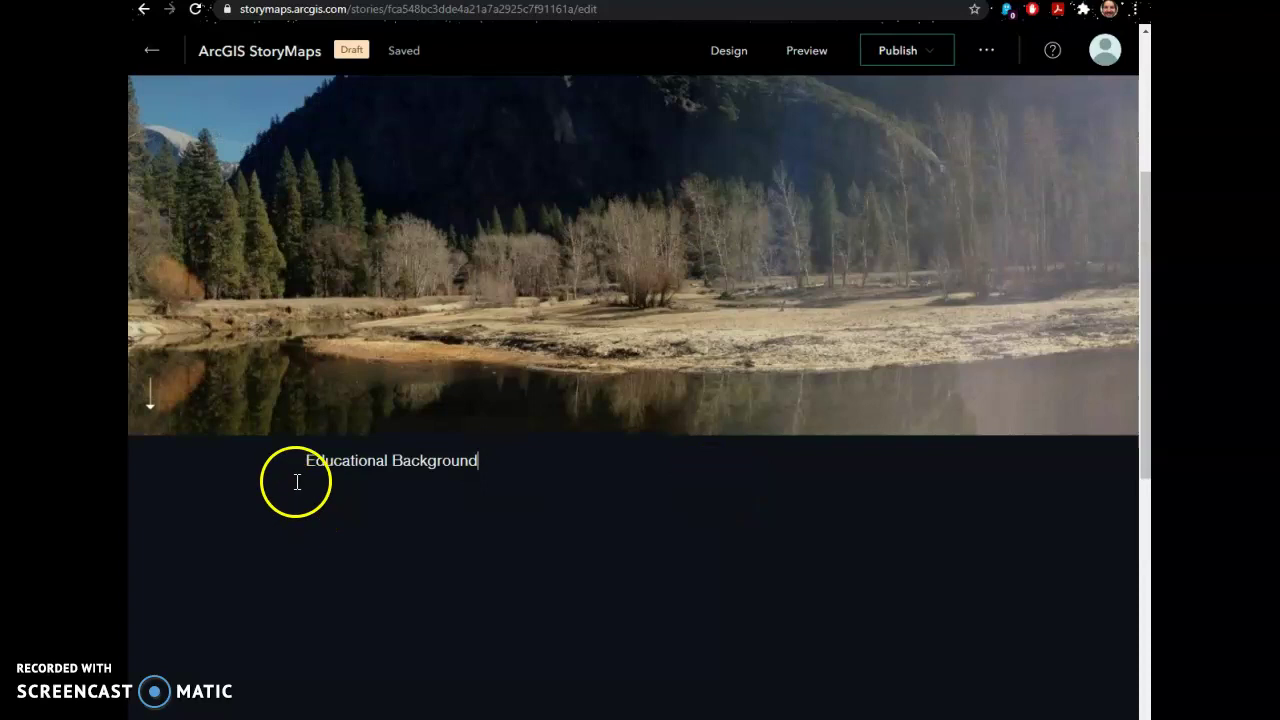
pyautogui.press('Return')
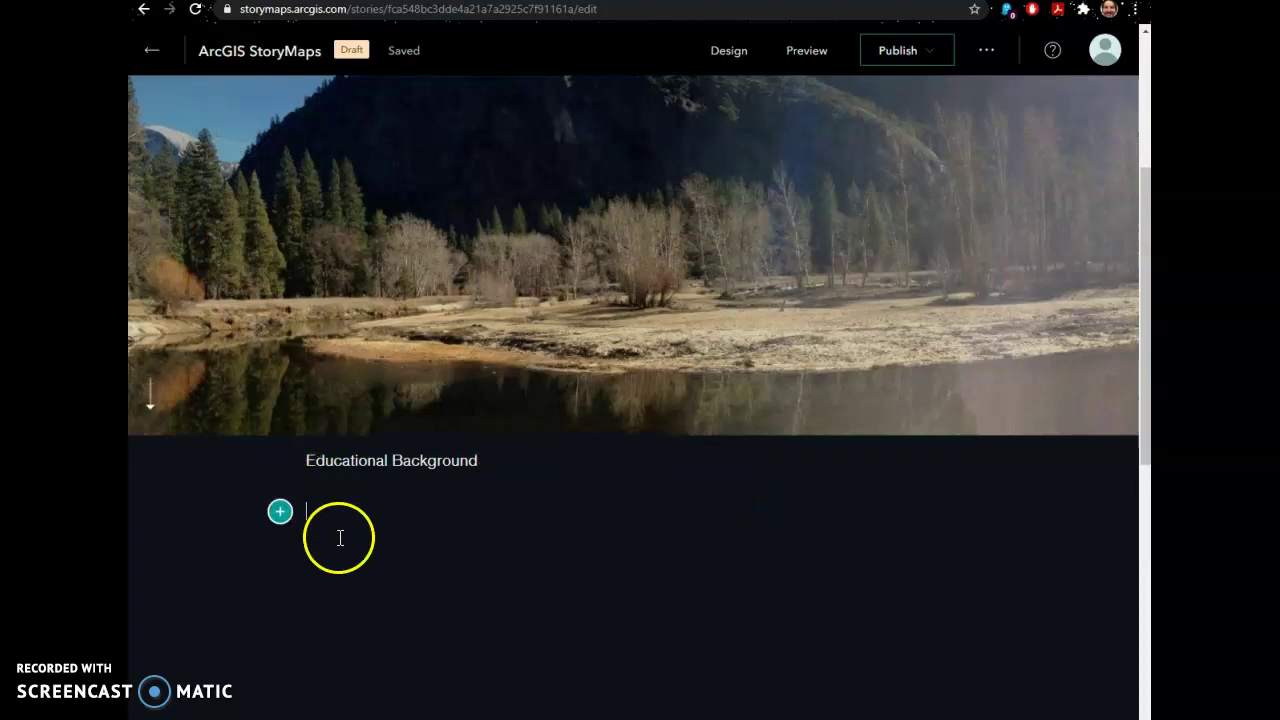
pyautogui.click(281, 512)
pyautogui.scroll(-1, 477, 409)
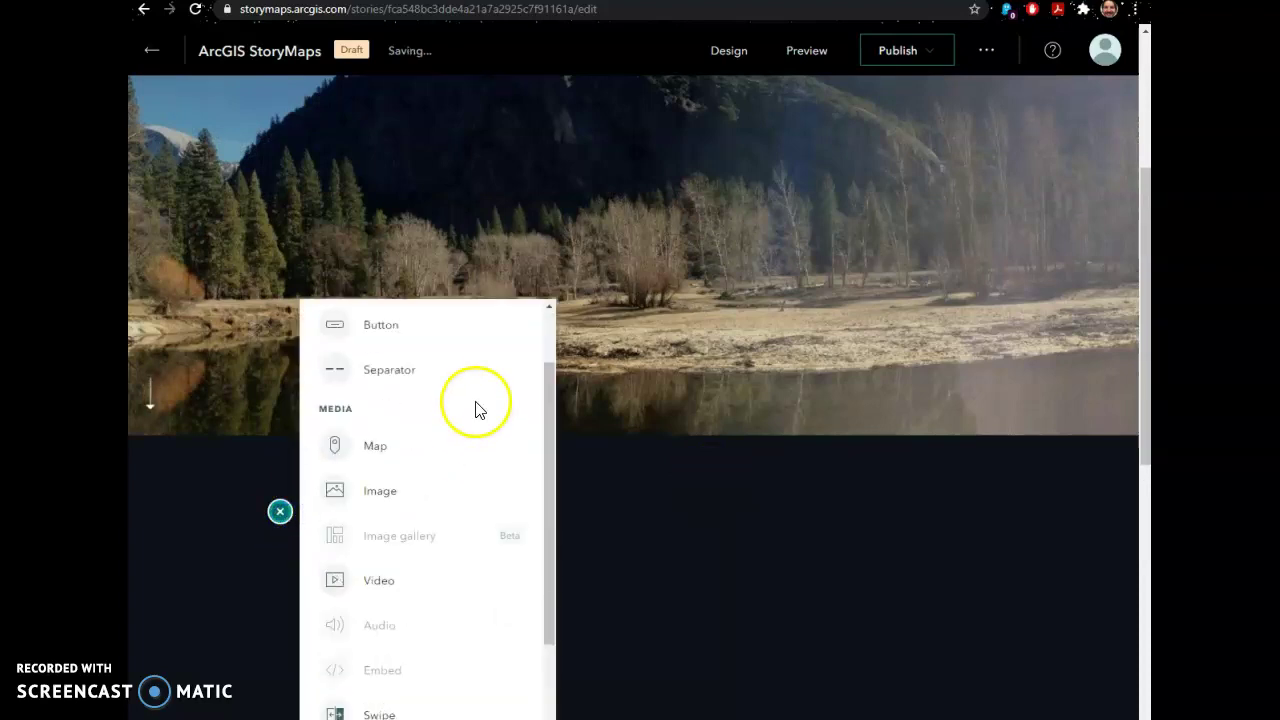
pyautogui.scroll(-1, 478, 410)
pyautogui.scroll(-1, 477, 409)
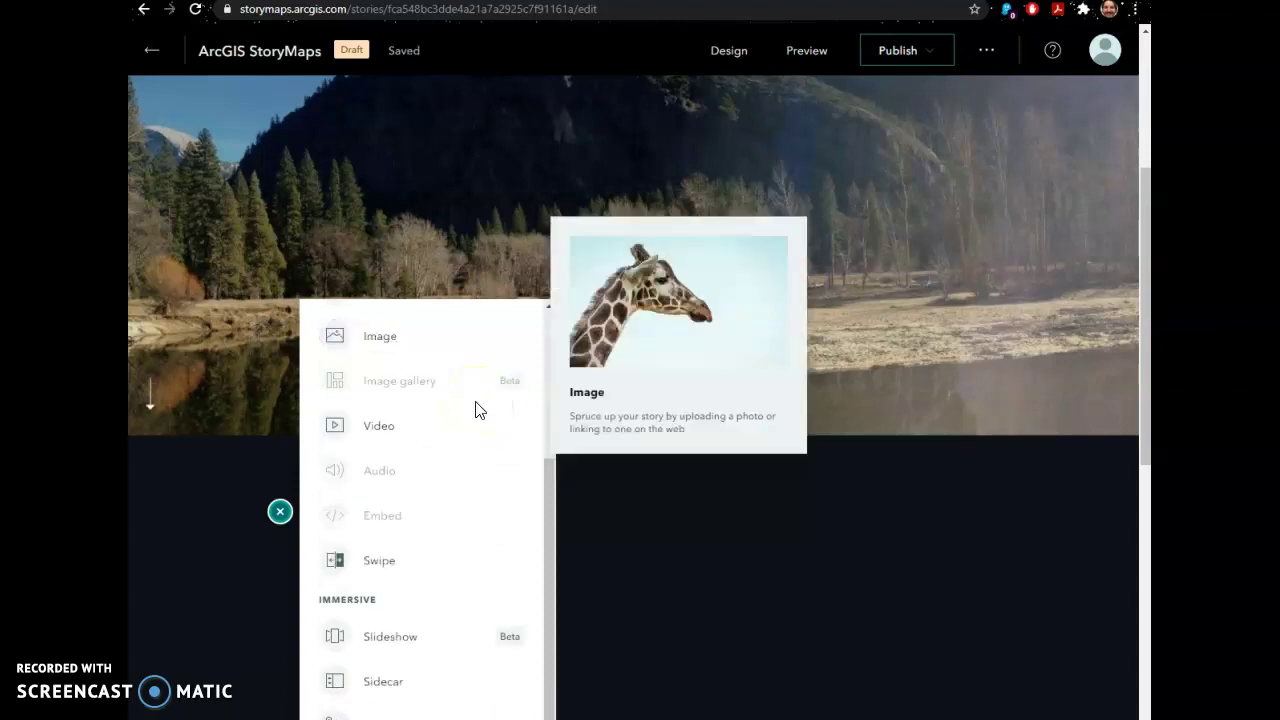
pyautogui.scroll(-2, 386, 423)
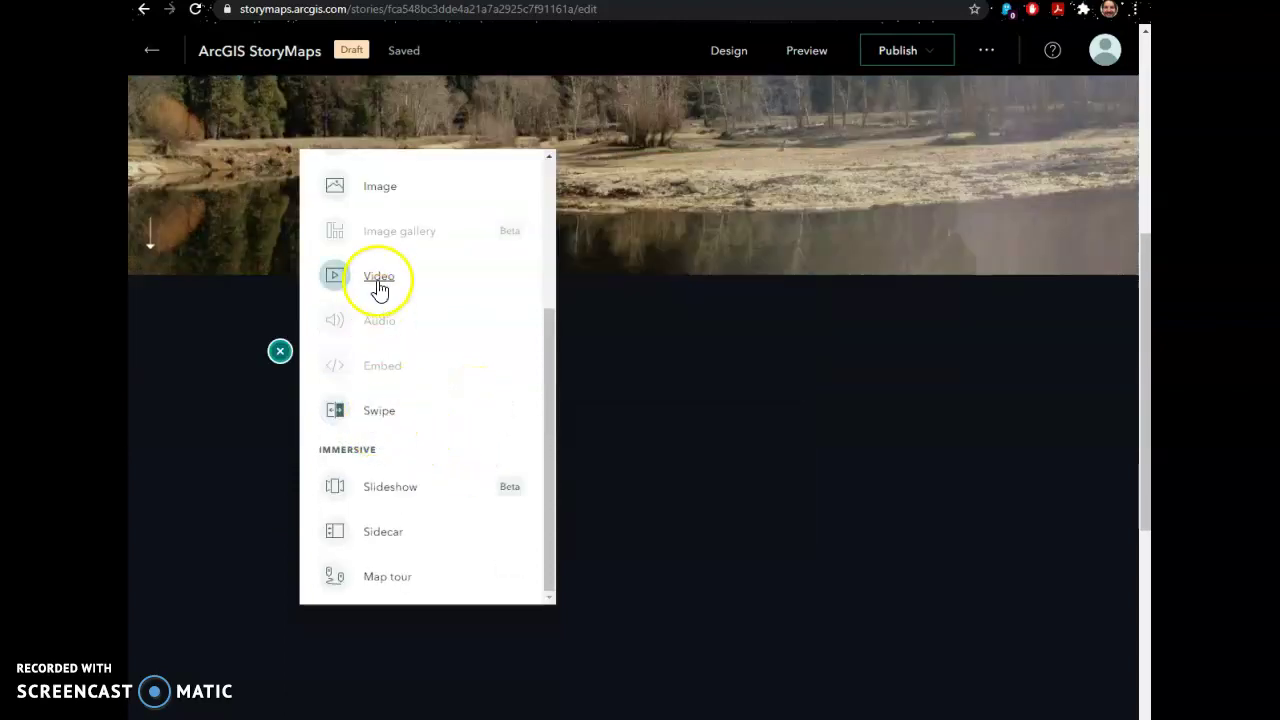
pyautogui.moveTo(379, 200)
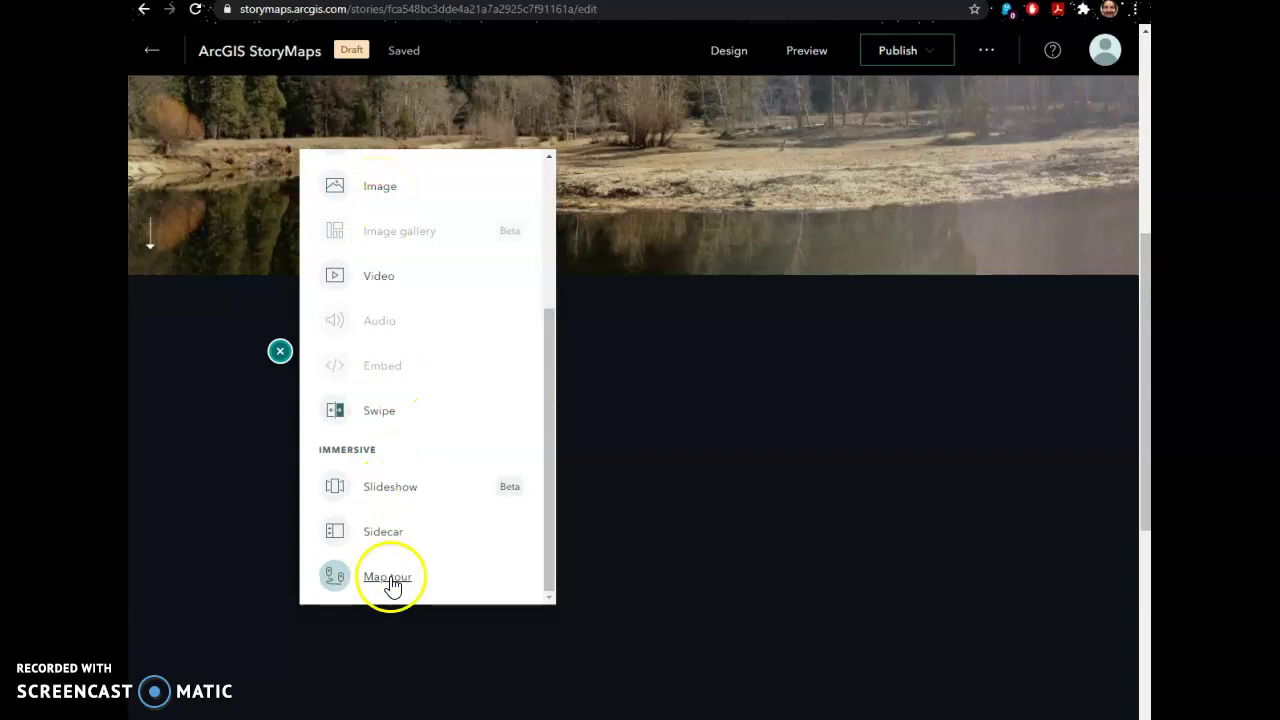
pyautogui.scroll(3, 390, 560)
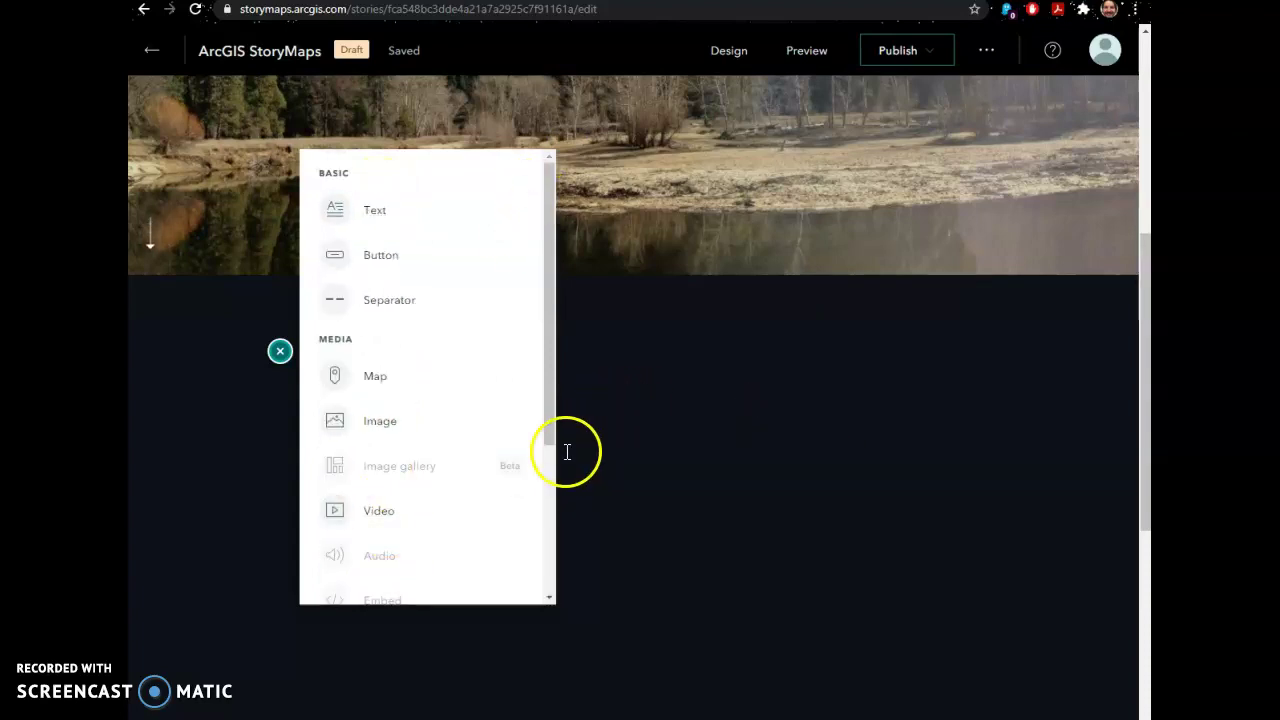
pyautogui.scroll(3, 500, 455)
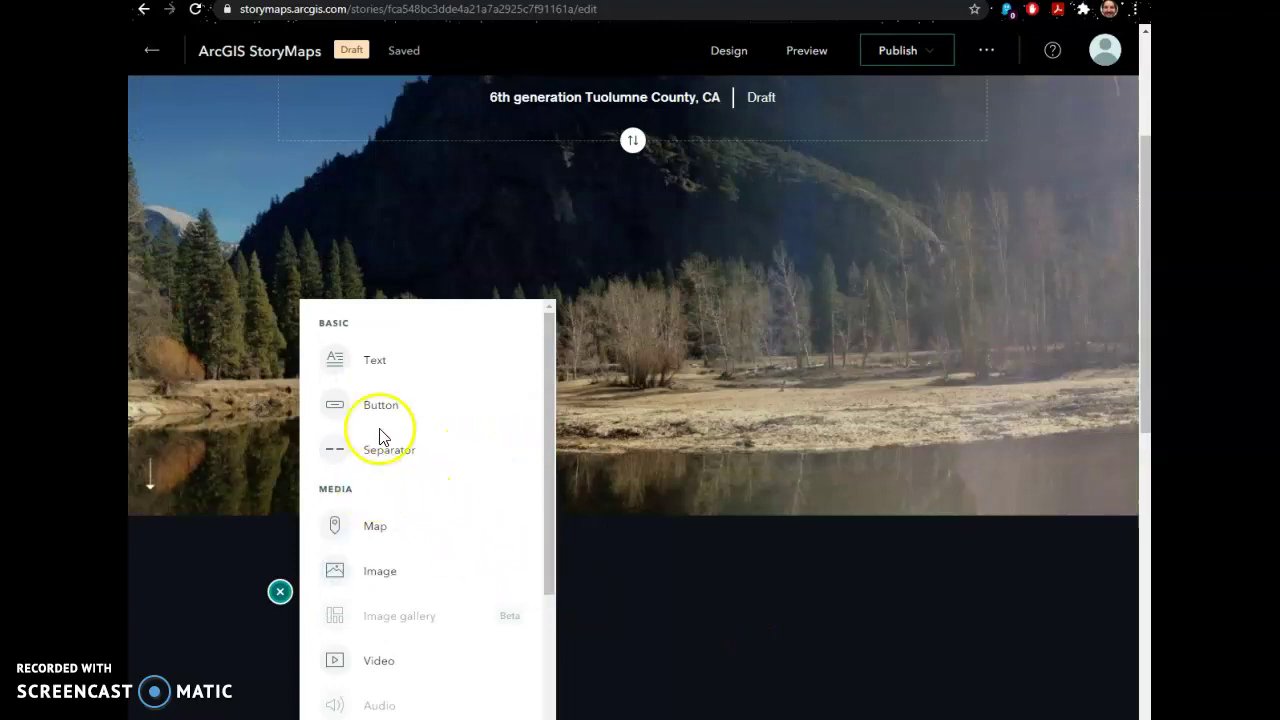
pyautogui.moveTo(372, 452)
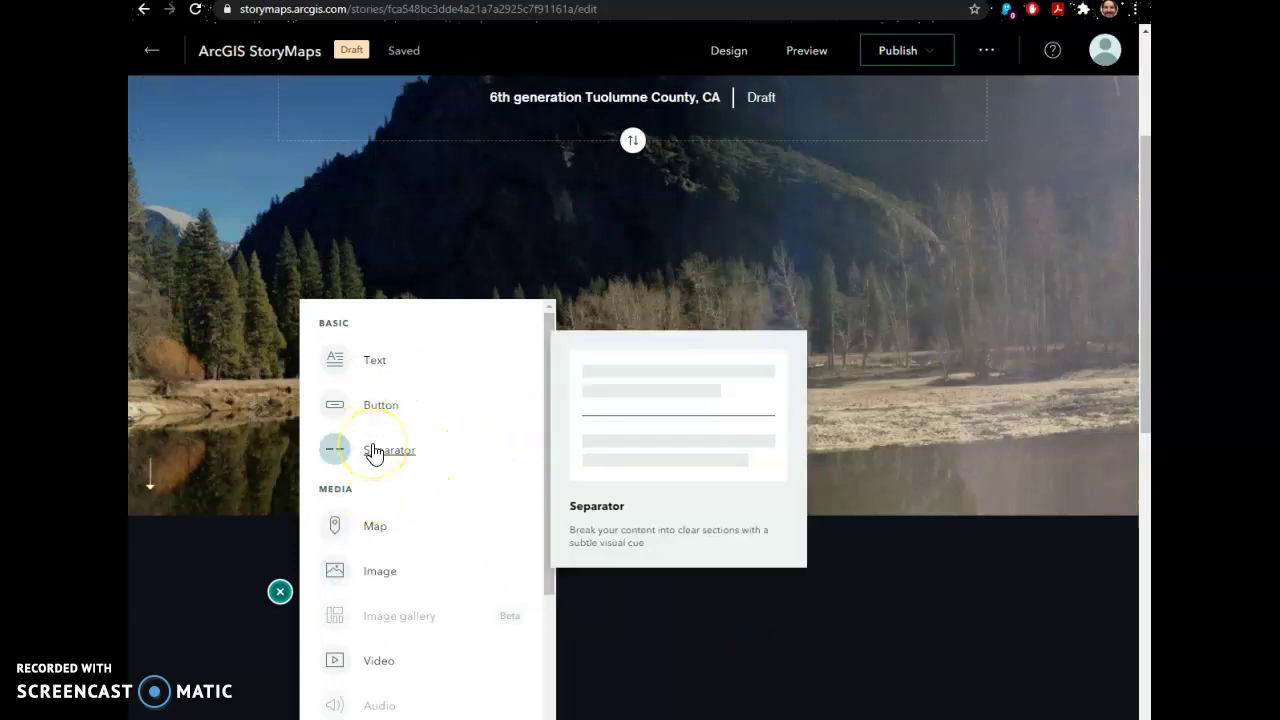
pyautogui.scroll(-2, 371, 450)
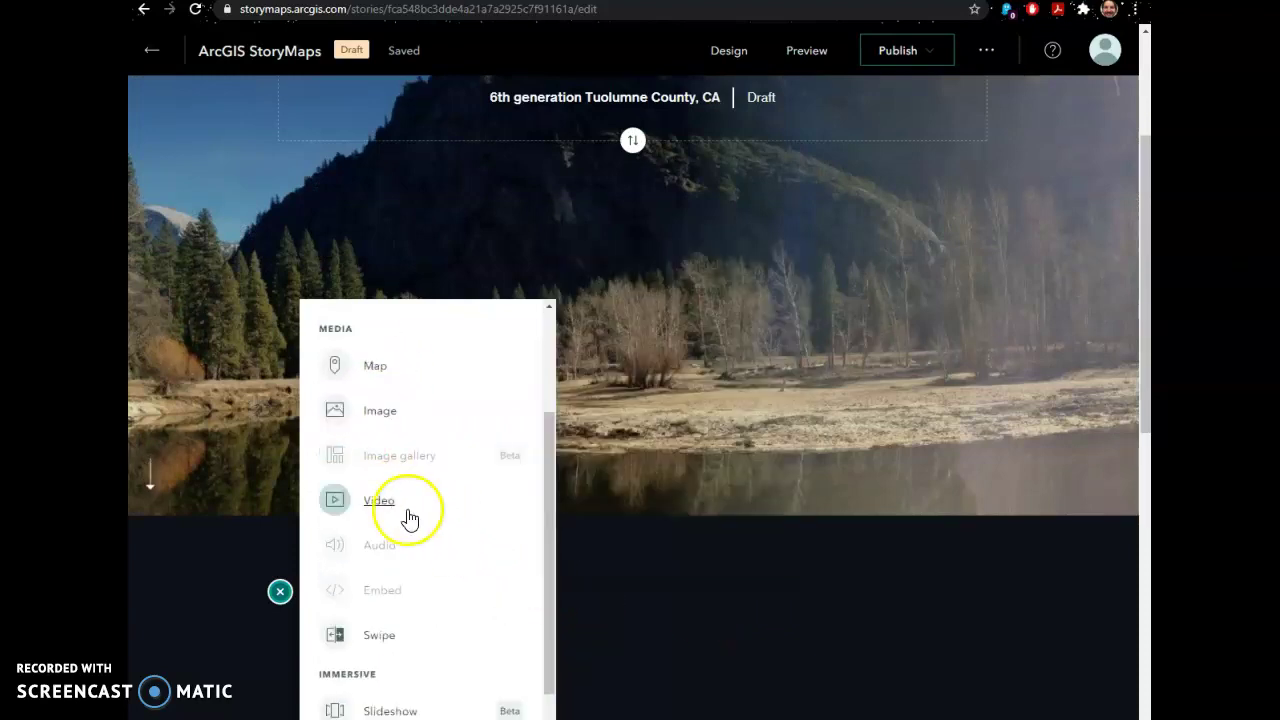
pyautogui.scroll(2, 409, 517)
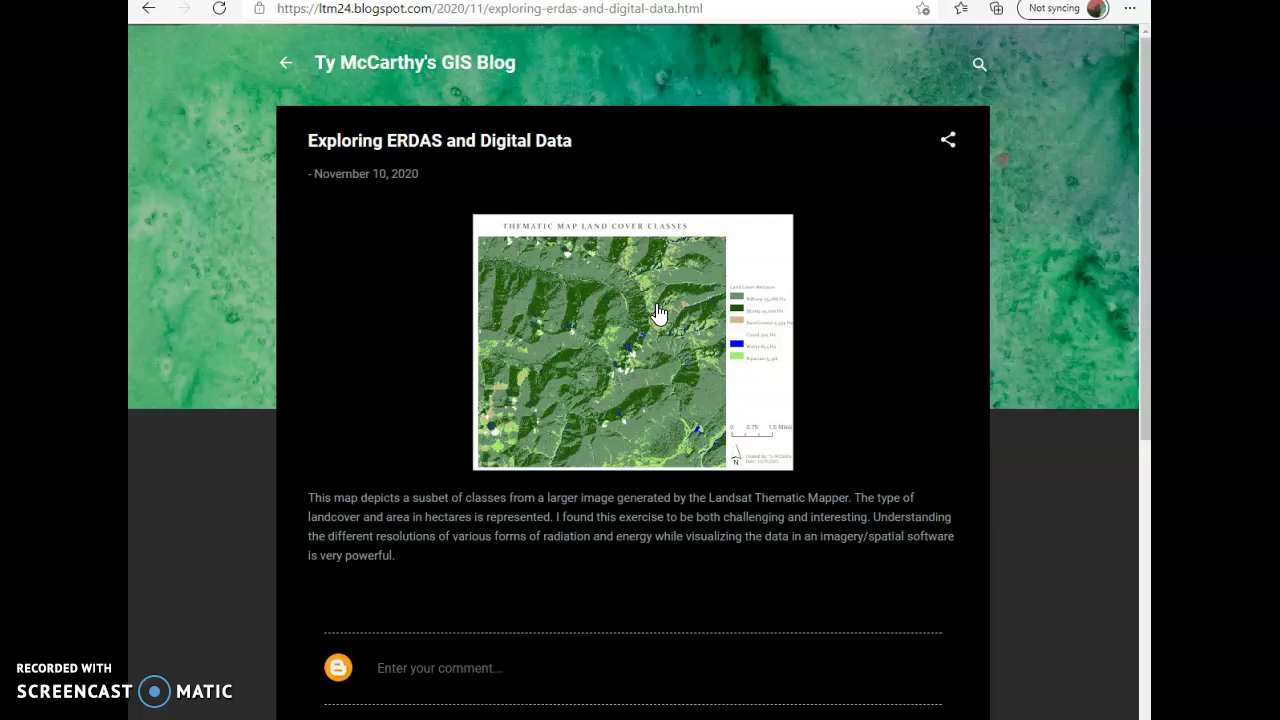
# Enlarge and inspect the land cover map image, then read the post's descriptive paragraph.
pyautogui.click(658, 314)
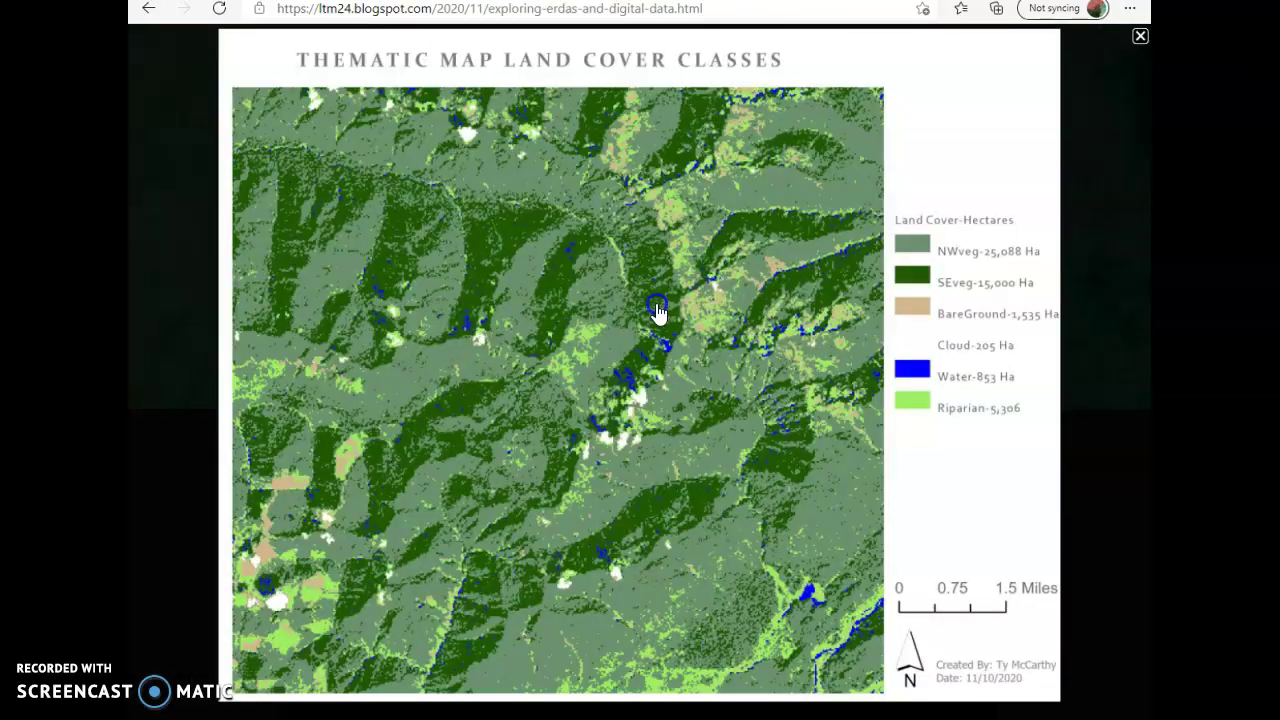
pyautogui.click(997, 233)
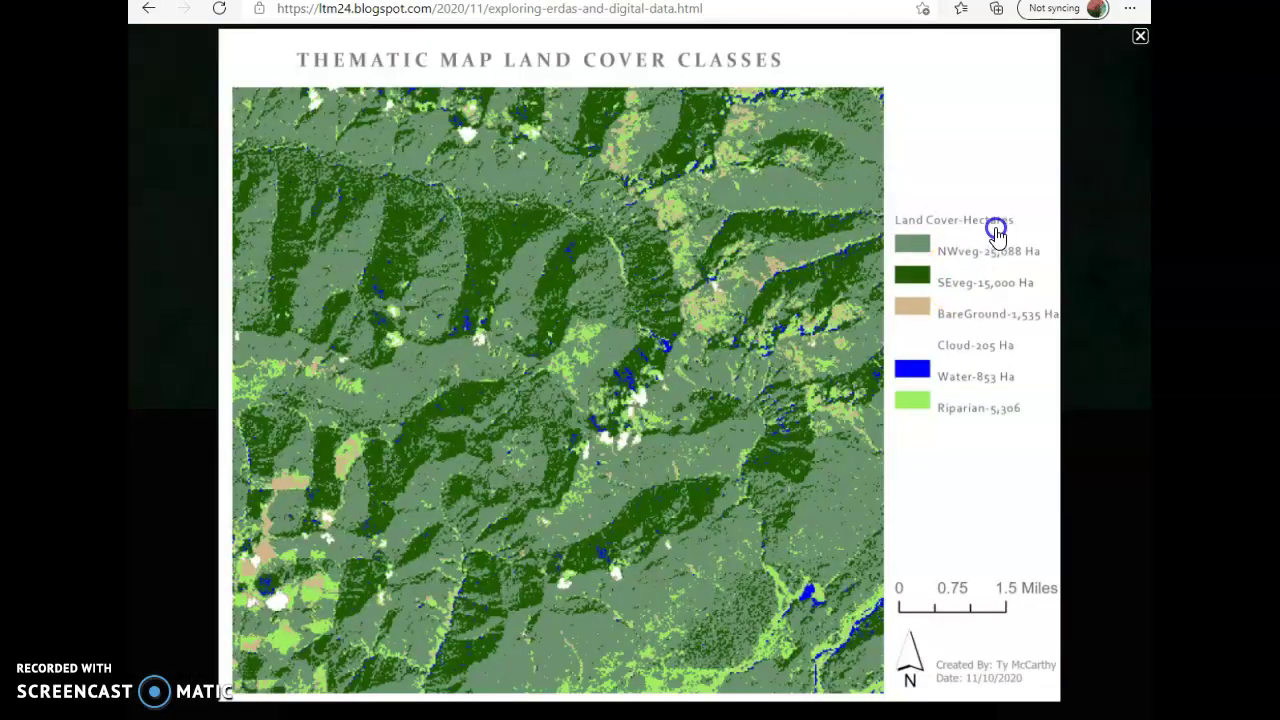
pyautogui.click(1140, 42)
pyautogui.moveTo(424, 550); pyautogui.dragTo(320, 504)
pyautogui.scroll(-4, 686, 305)
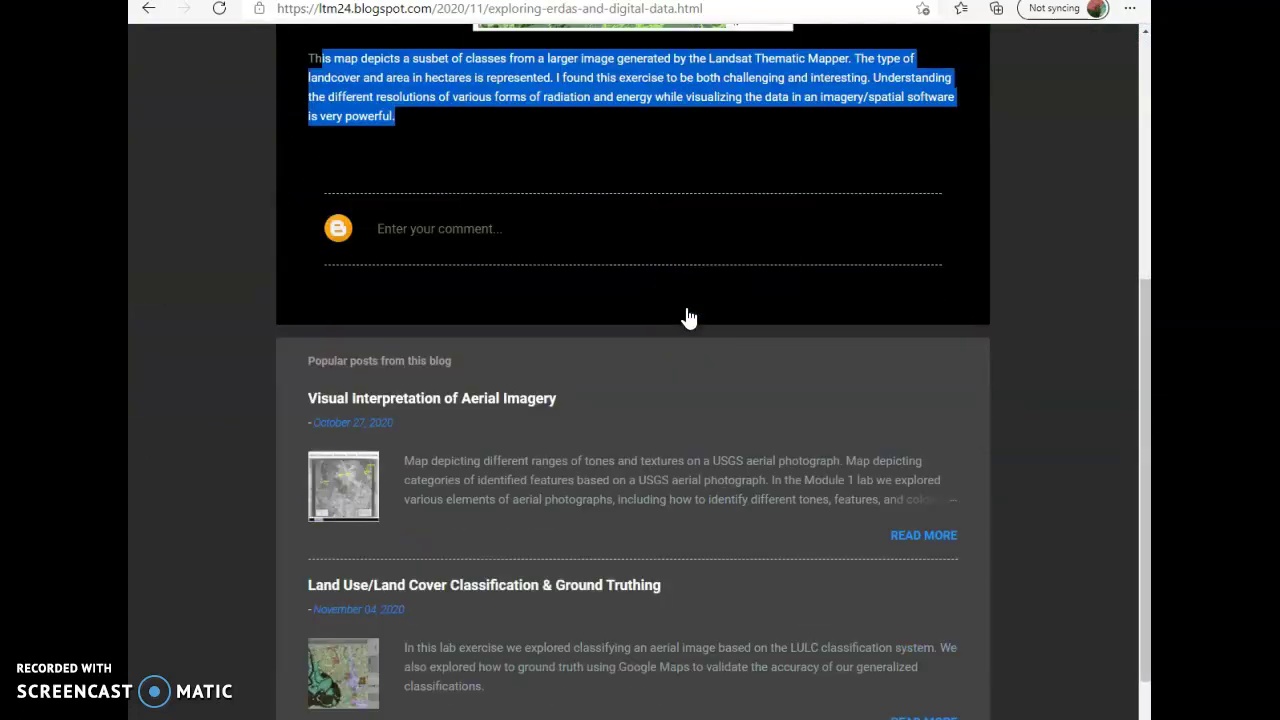
pyautogui.scroll(4, 711, 311)
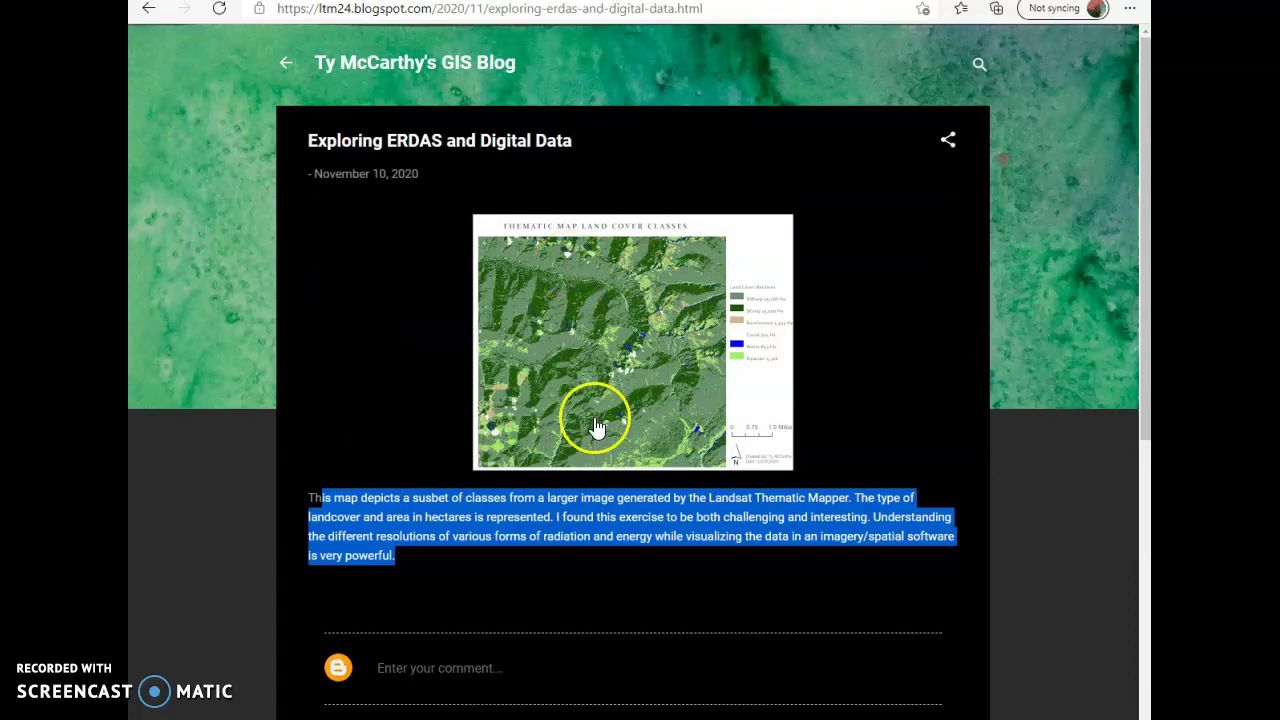
pyautogui.scroll(-1, 594, 423)
pyautogui.click(514, 482)
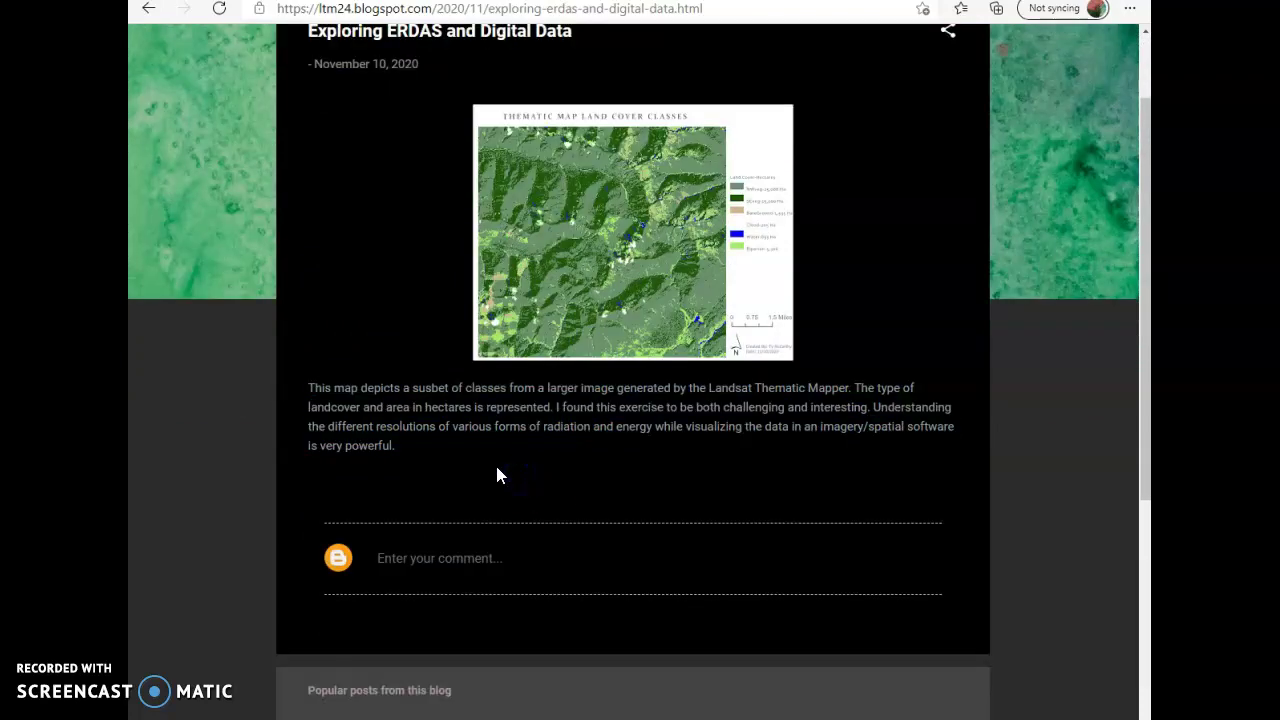
# Open the Visual Interpretation of Aerial Imagery post and view its first aerial-photo map.
pyautogui.scroll(-2, 496, 464)
pyautogui.scroll(-1, 496, 466)
pyautogui.click(340, 506)
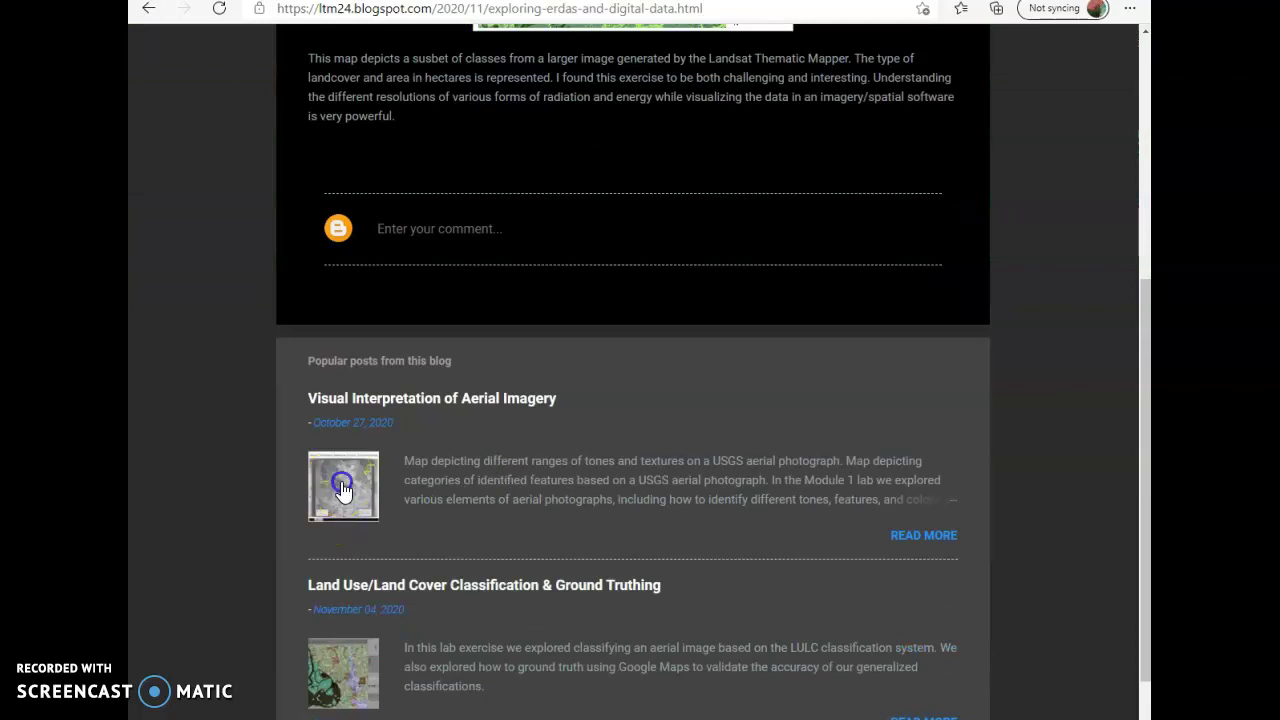
pyautogui.scroll(-3, 622, 407)
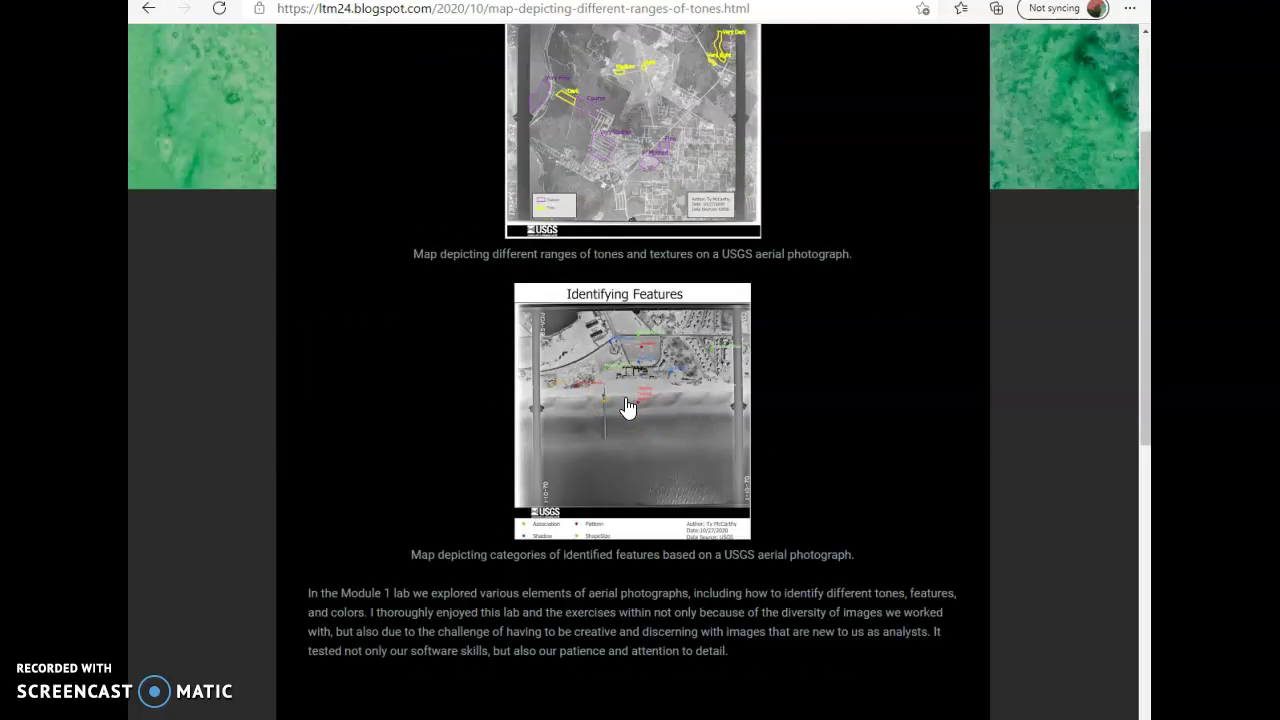
pyautogui.scroll(-2, 627, 408)
pyautogui.scroll(4, 627, 405)
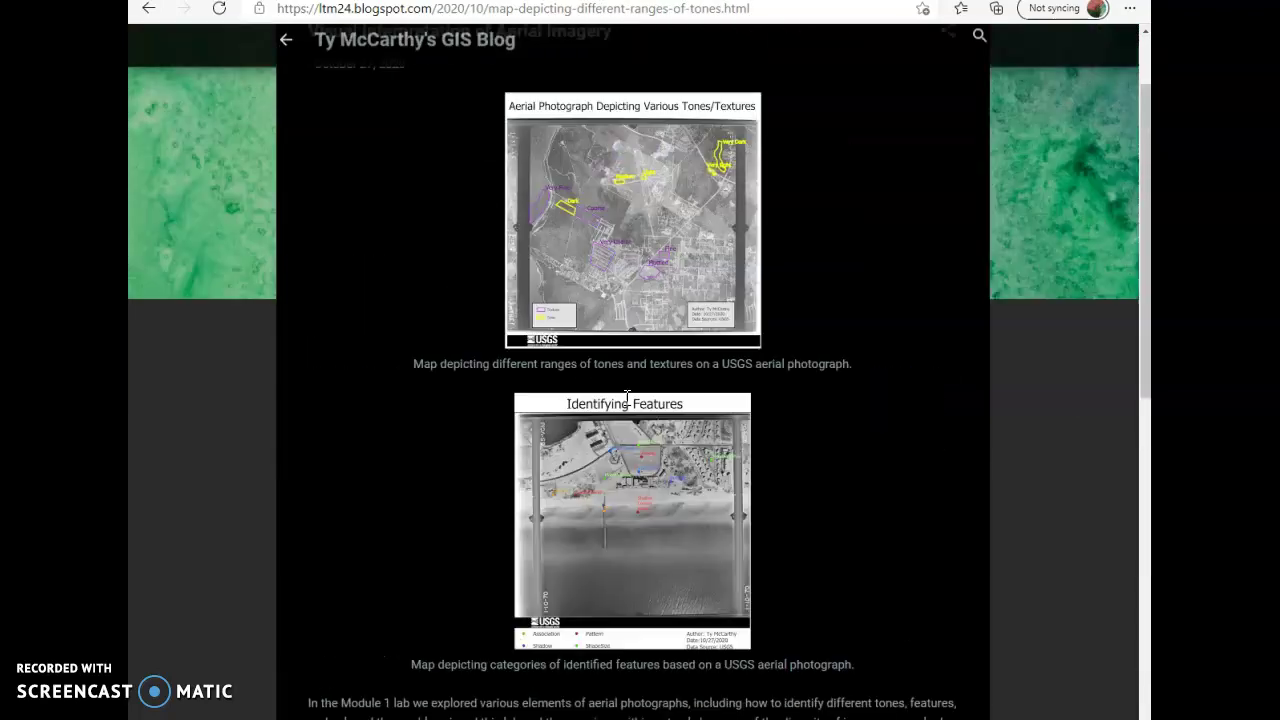
pyautogui.scroll(1, 623, 408)
pyautogui.click(625, 349)
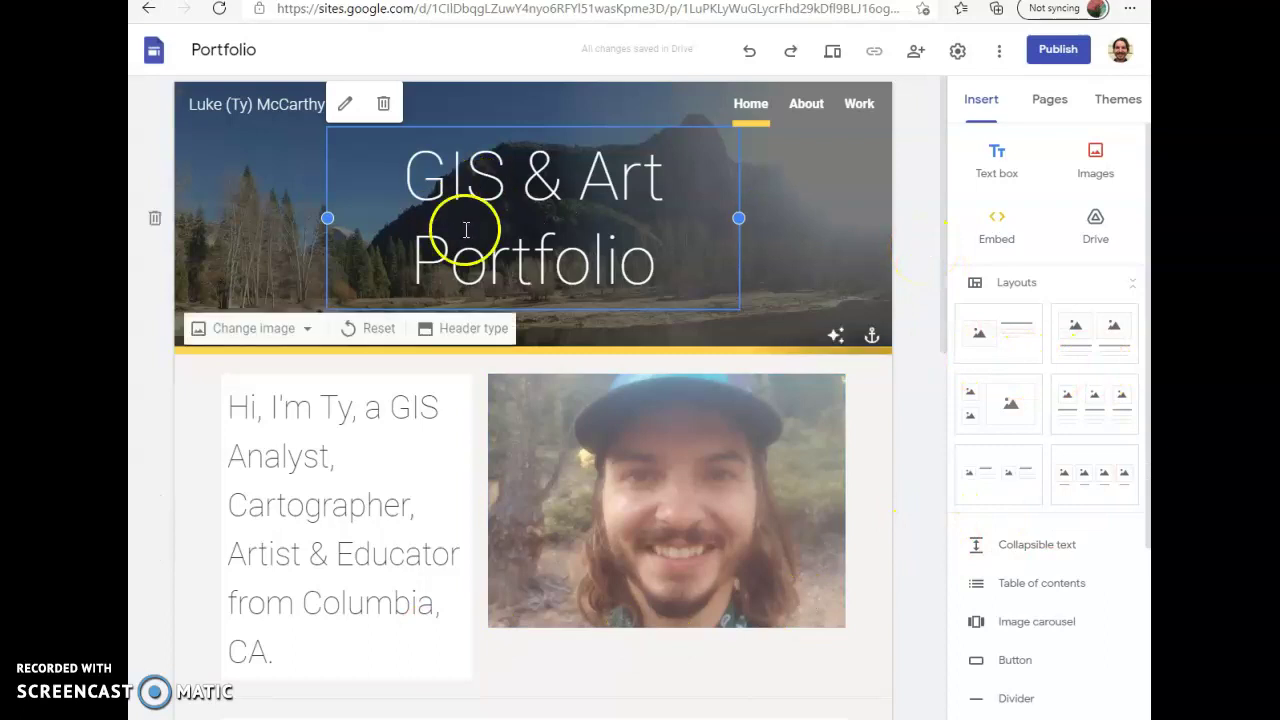
# Scroll through the Portfolio Home page down to its Selected work section.
pyautogui.scroll(-1, 906, 240)
pyautogui.scroll(1, 906, 240)
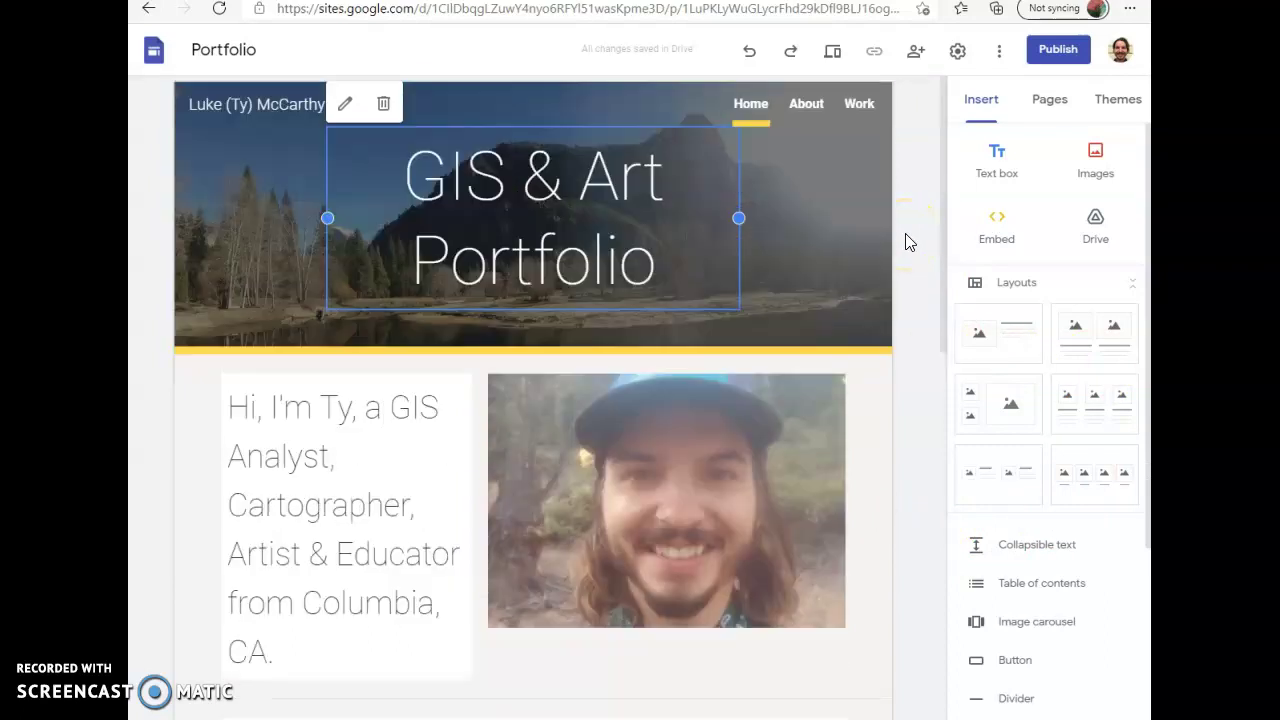
pyautogui.scroll(-3, 906, 240)
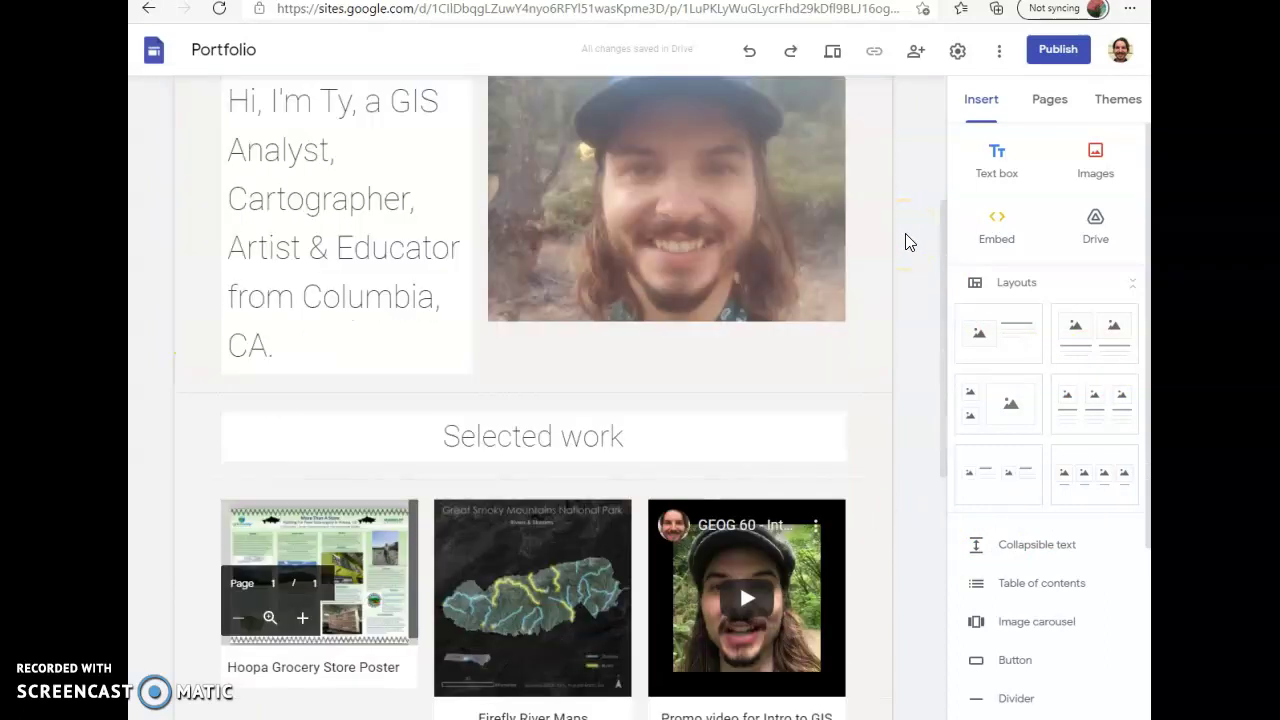
pyautogui.scroll(3, 906, 240)
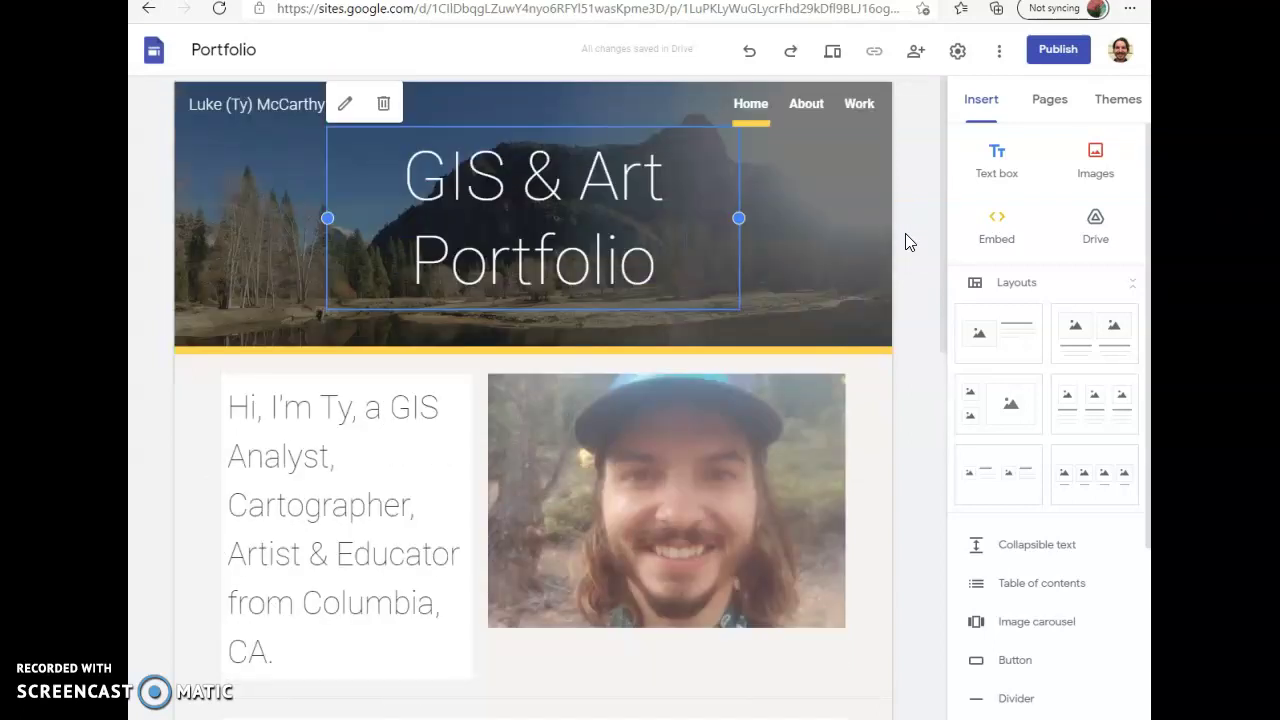
pyautogui.scroll(-1, 906, 242)
pyautogui.scroll(1, 906, 242)
pyautogui.moveTo(551, 257)
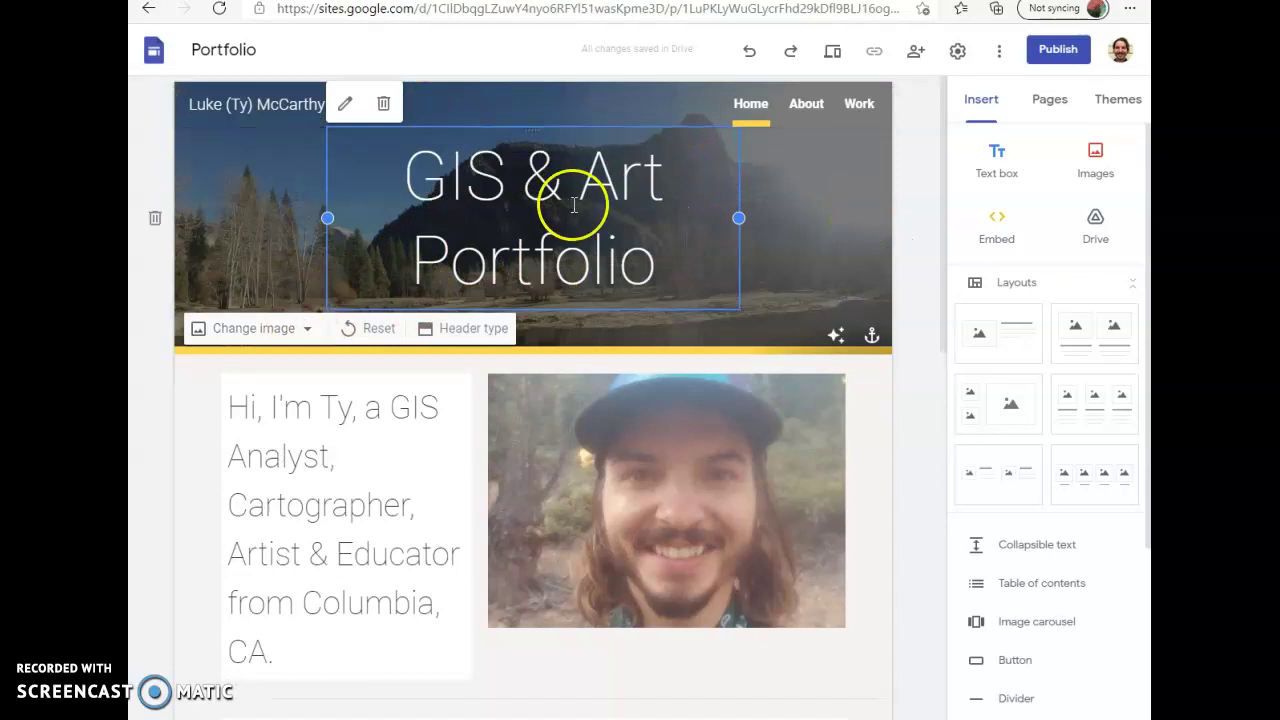
pyautogui.scroll(-4, 572, 206)
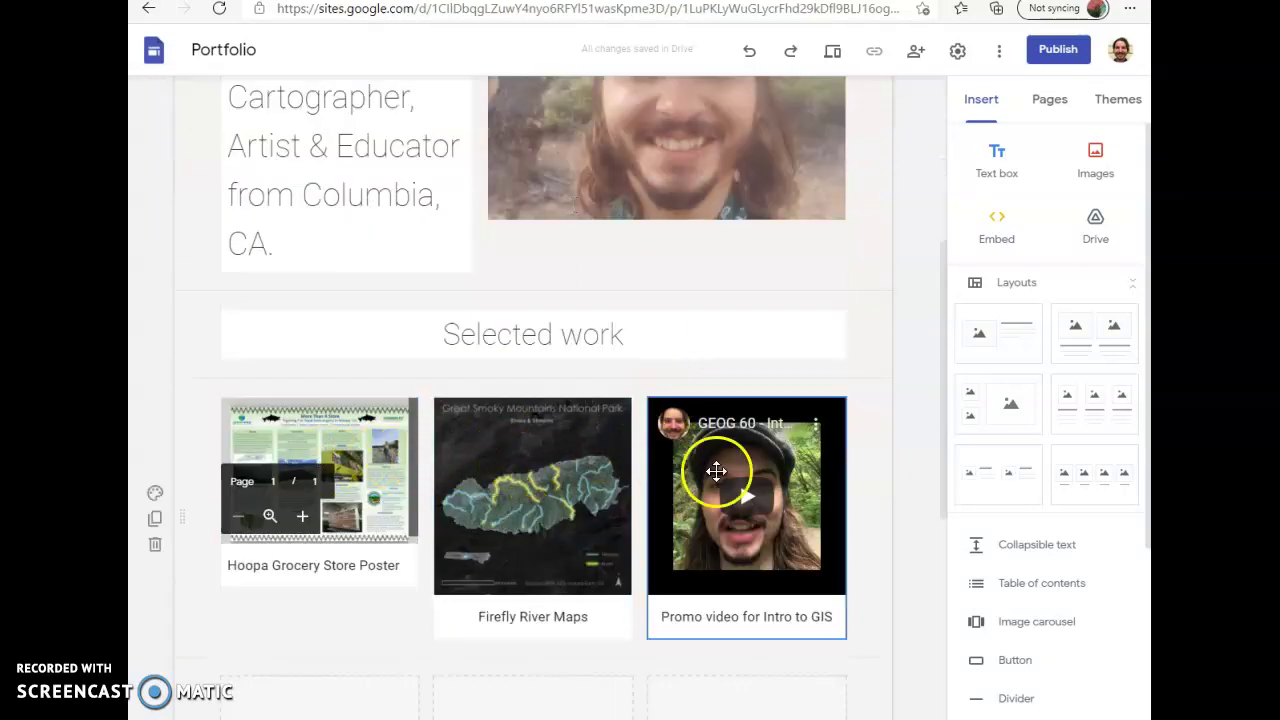
pyautogui.scroll(-3, 723, 470)
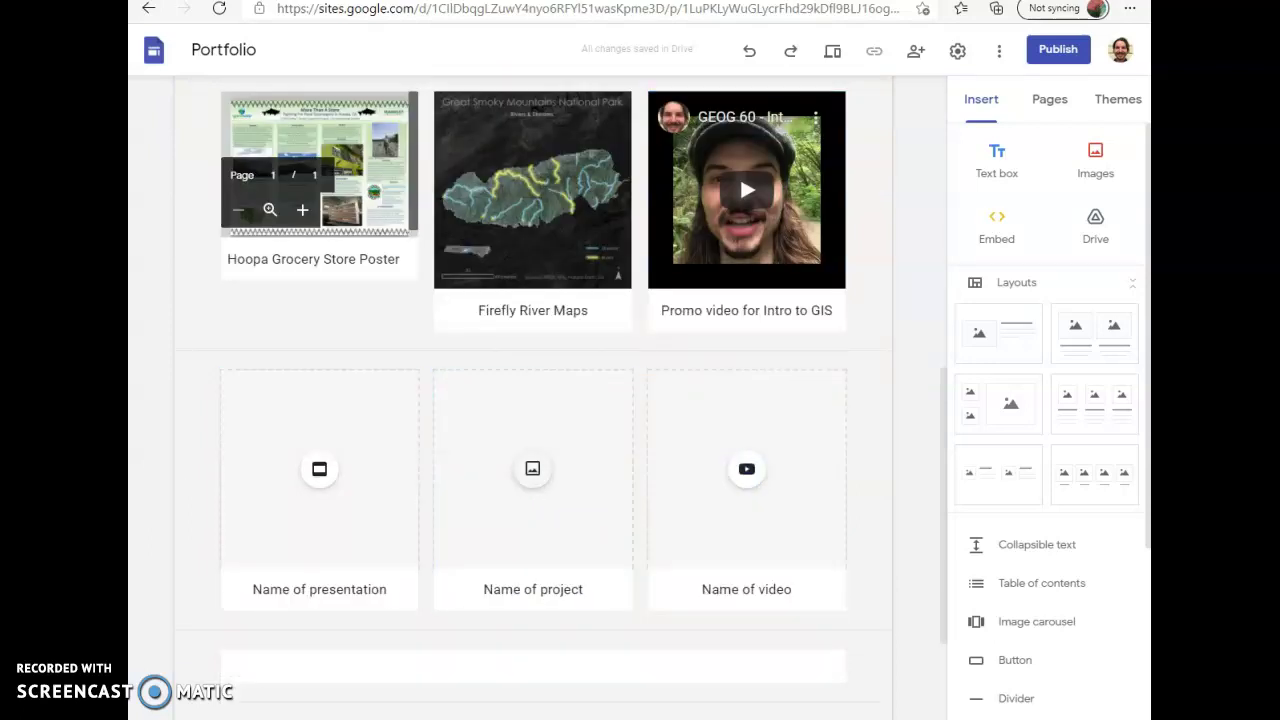
pyautogui.scroll(-2, 454, 474)
pyautogui.scroll(5, 458, 476)
pyautogui.scroll(4, 458, 476)
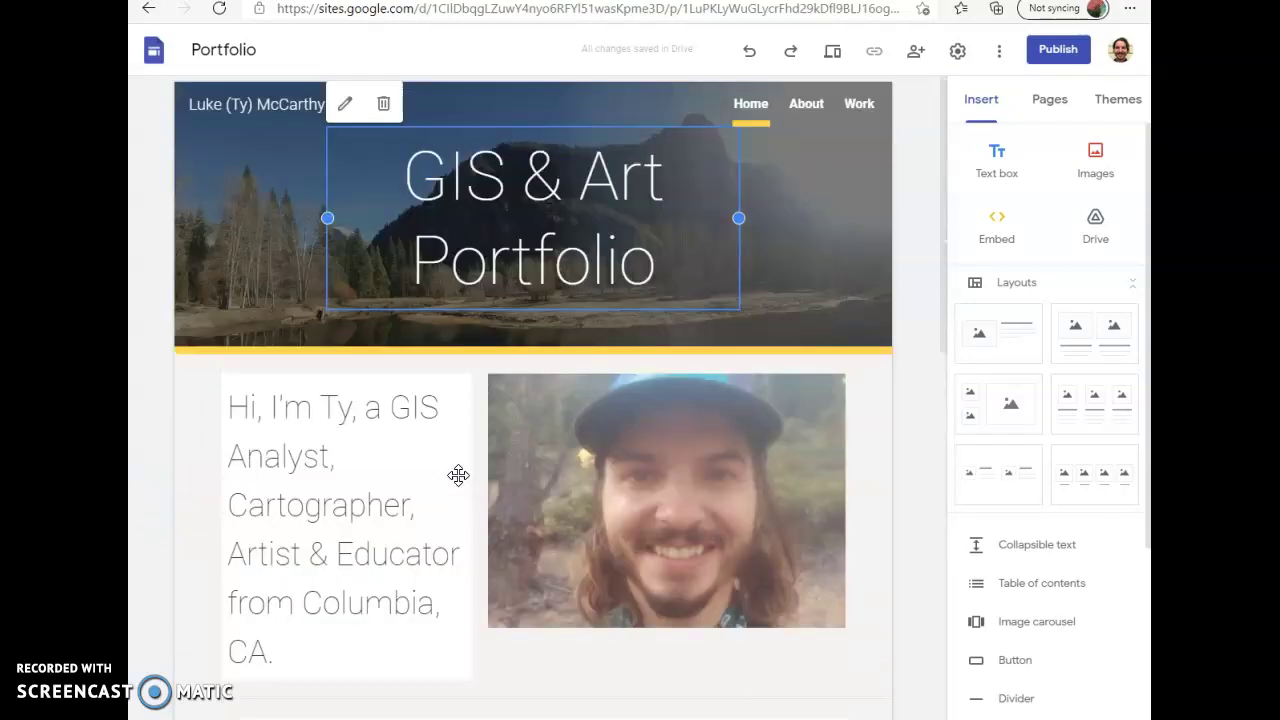
pyautogui.click(1050, 99)
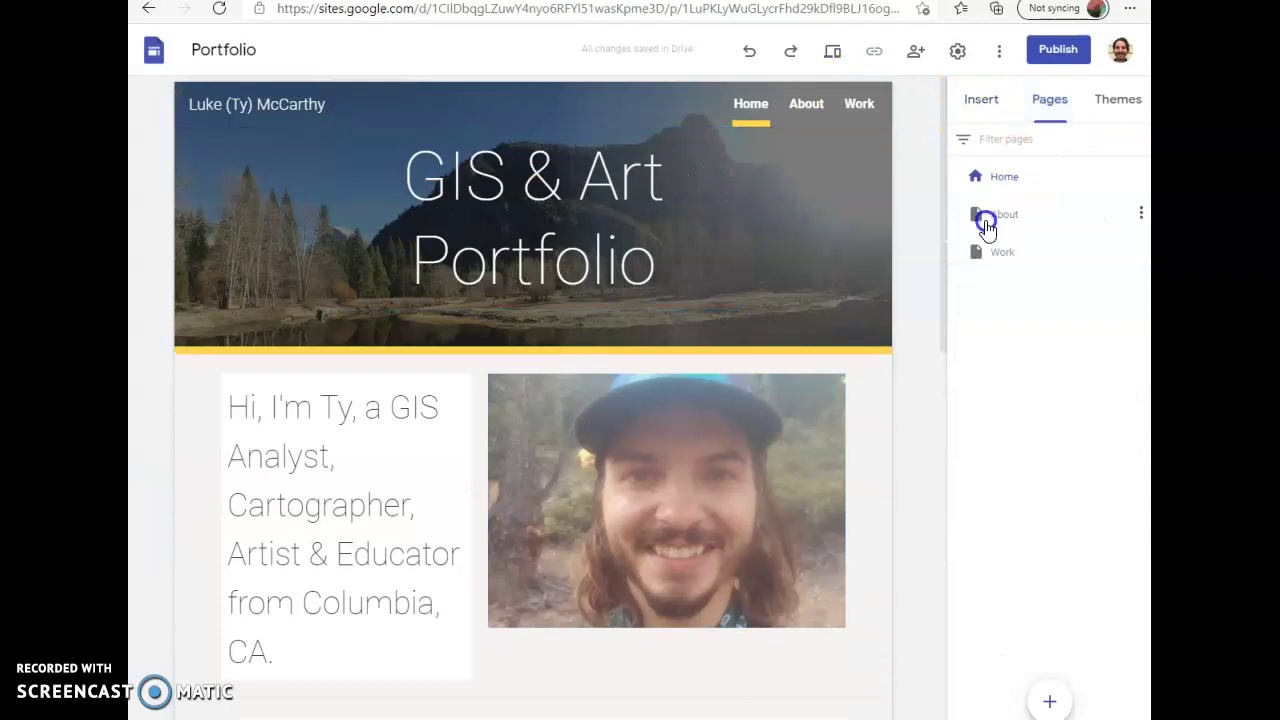
pyautogui.click(805, 104)
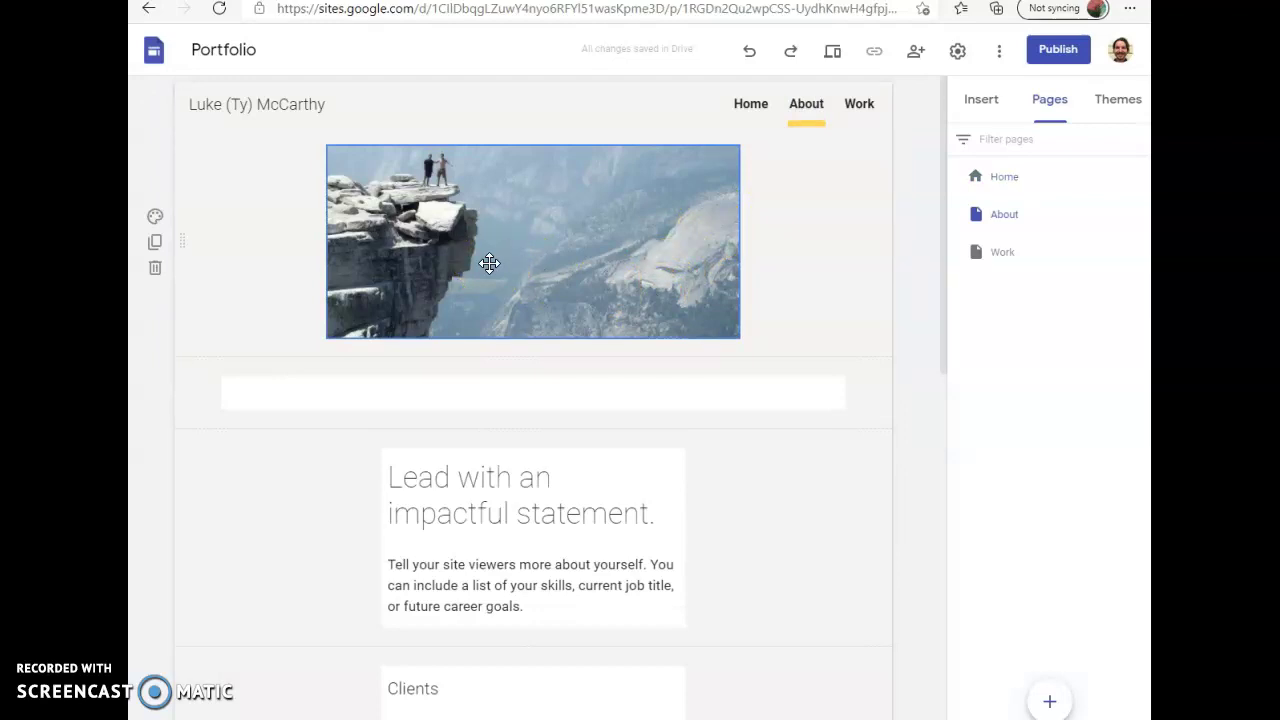
pyautogui.scroll(-3, 489, 263)
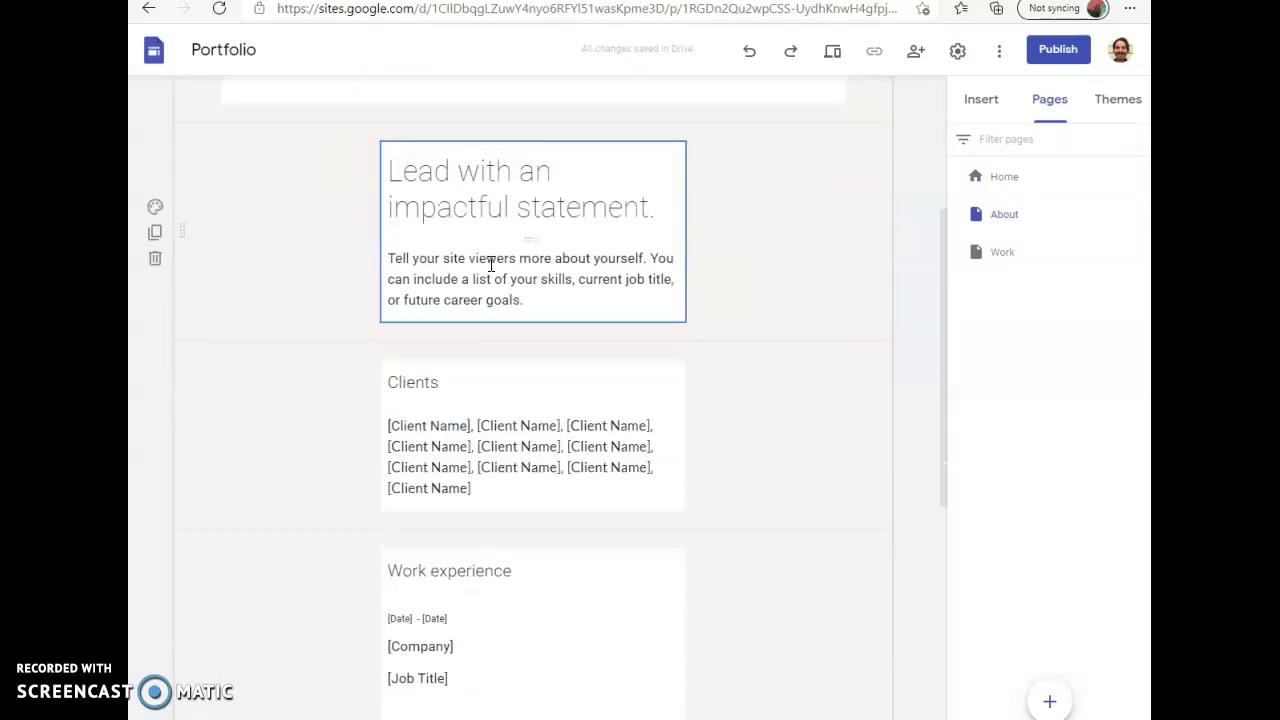
pyautogui.scroll(-2, 548, 433)
pyautogui.scroll(4, 551, 437)
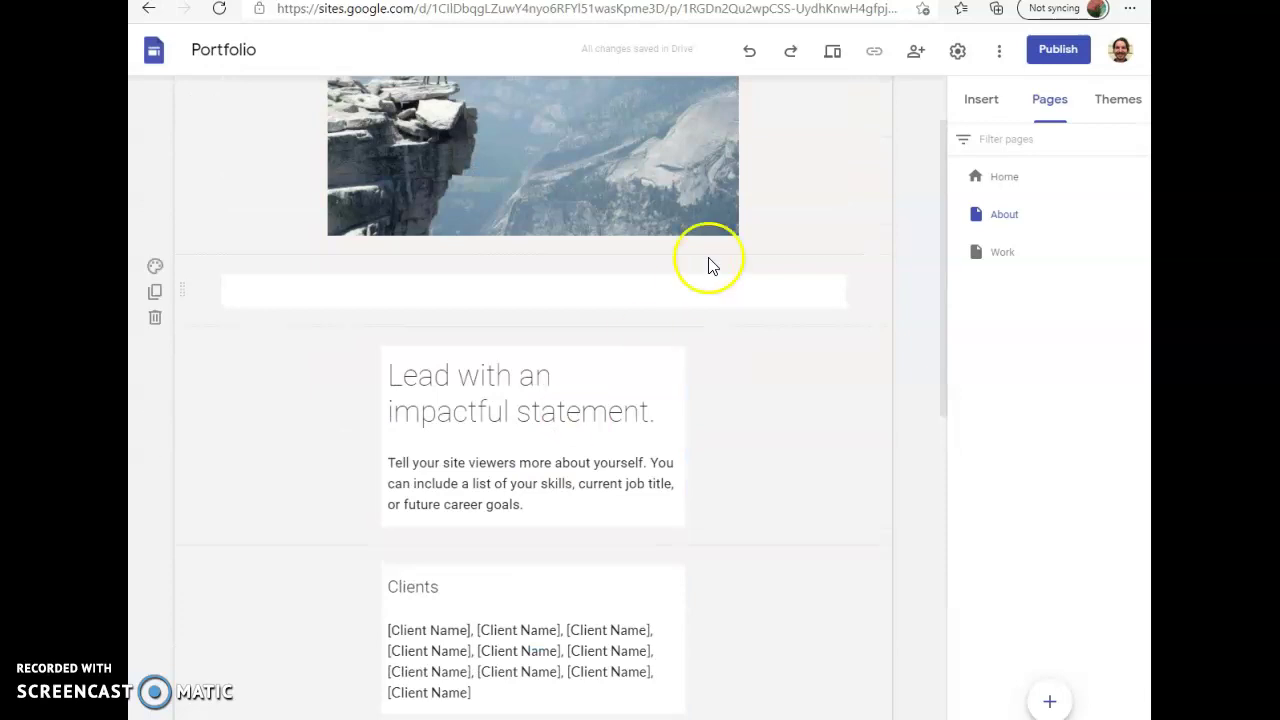
pyautogui.scroll(1, 755, 300)
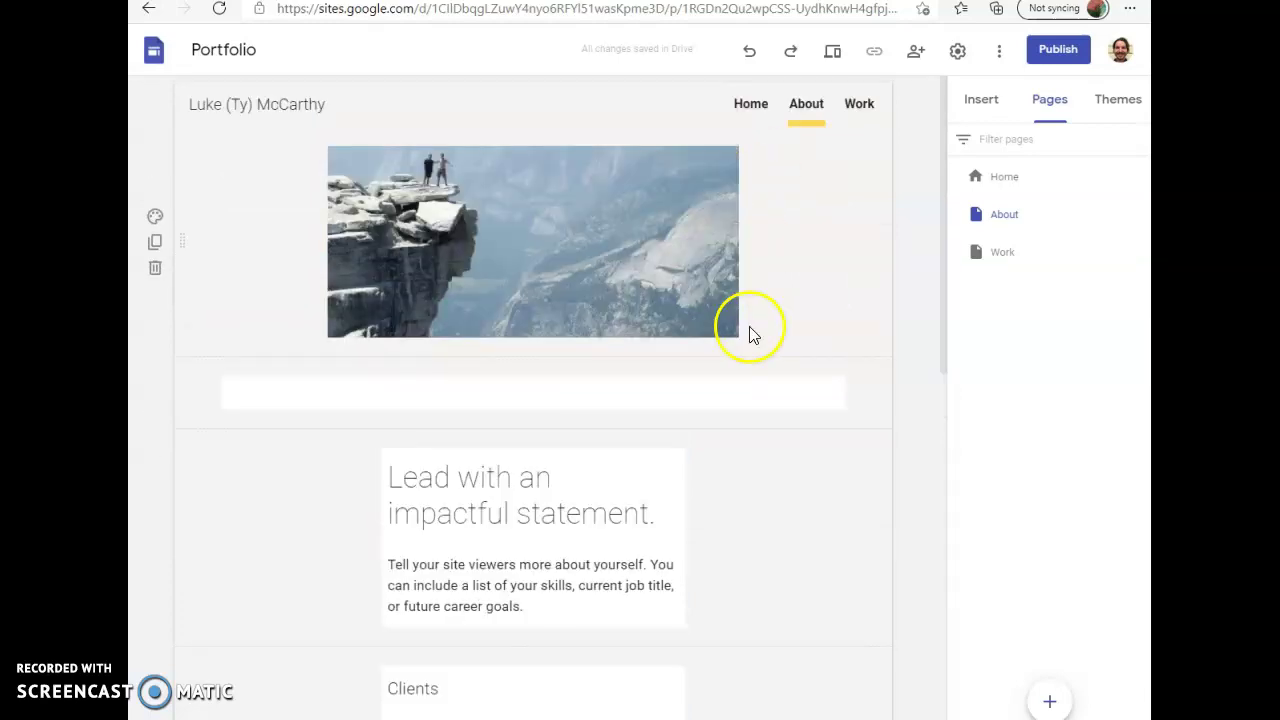
pyautogui.click(866, 110)
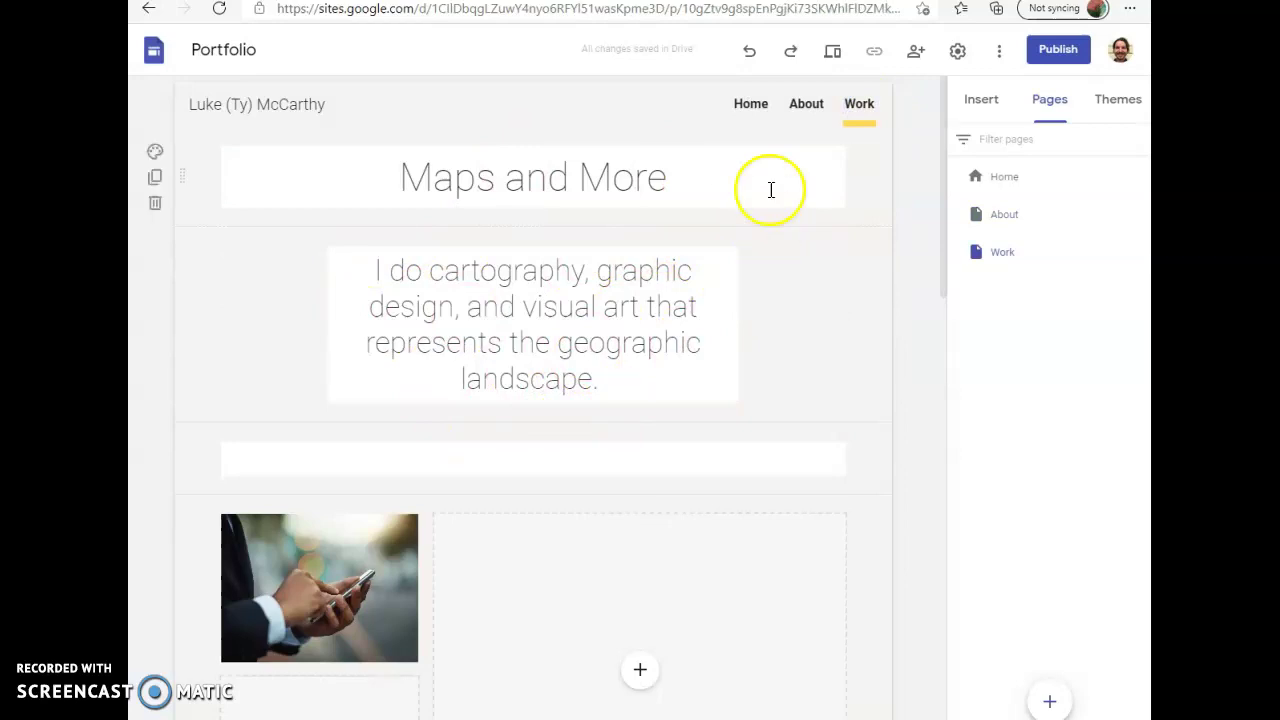
pyautogui.click(759, 108)
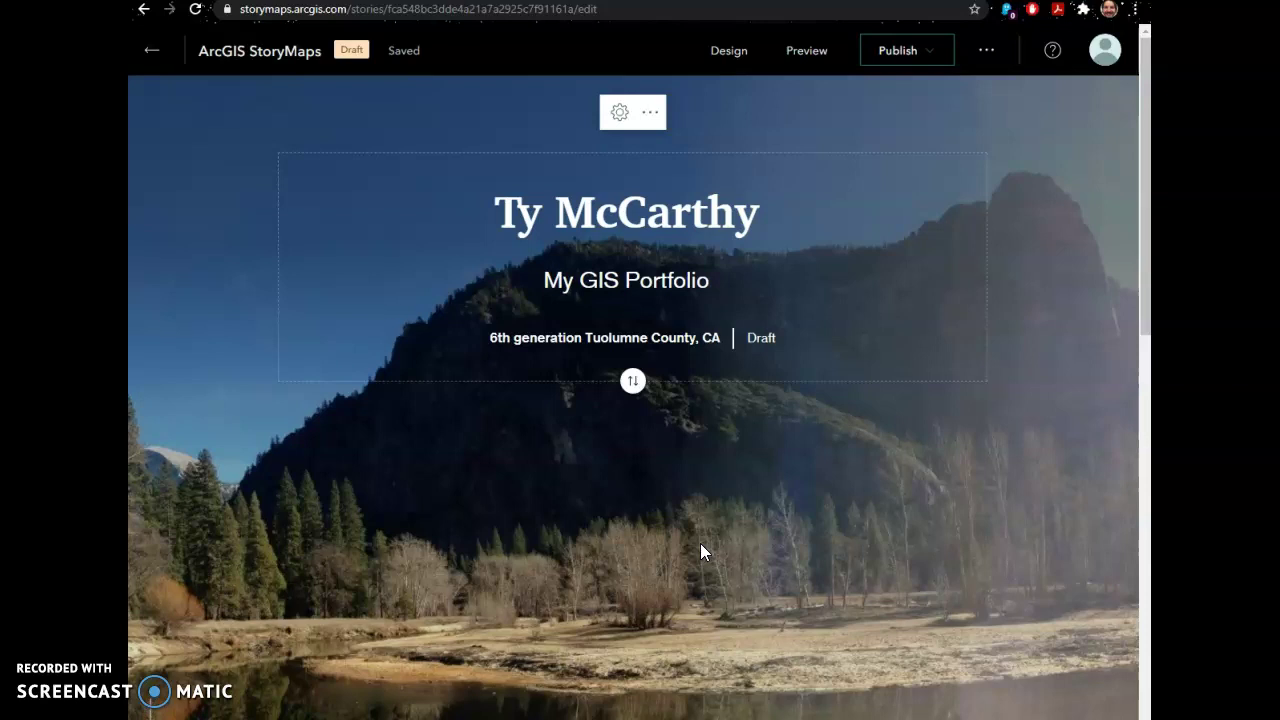
# Look over the My GIS Portfolio cover and the Educational Background section.
pyautogui.scroll(-3, 700, 545)
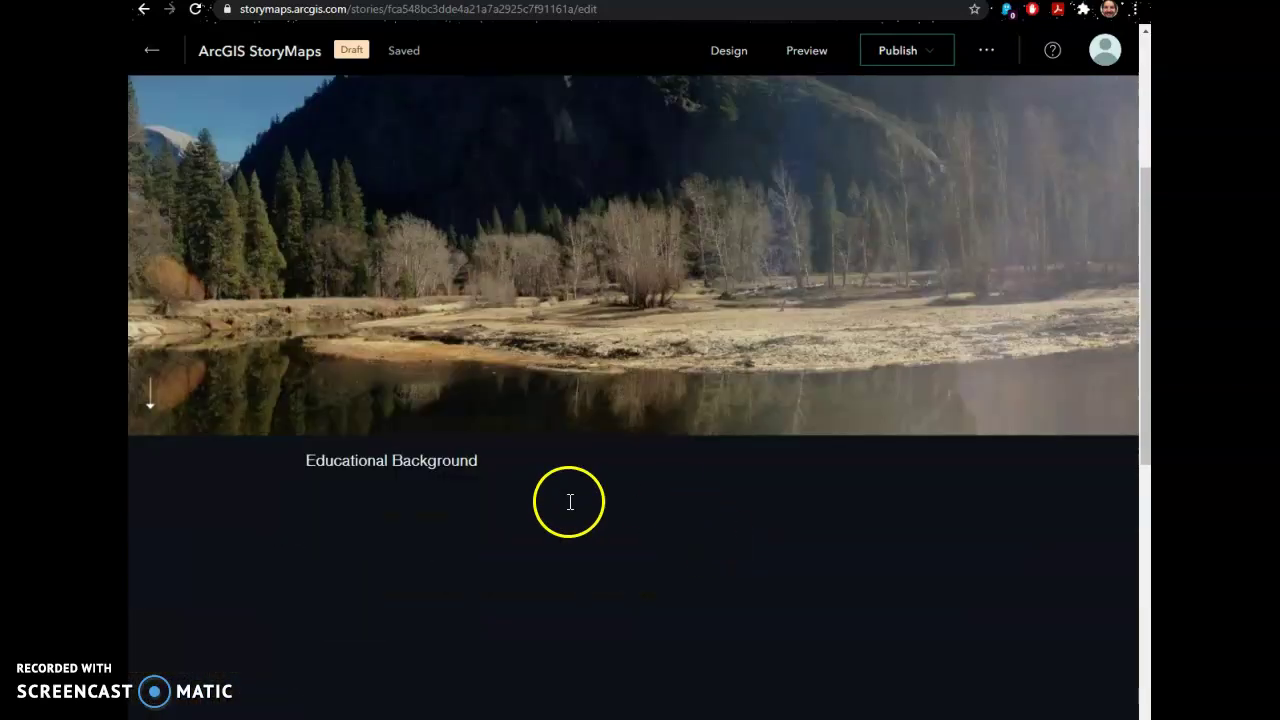
pyautogui.scroll(3, 663, 554)
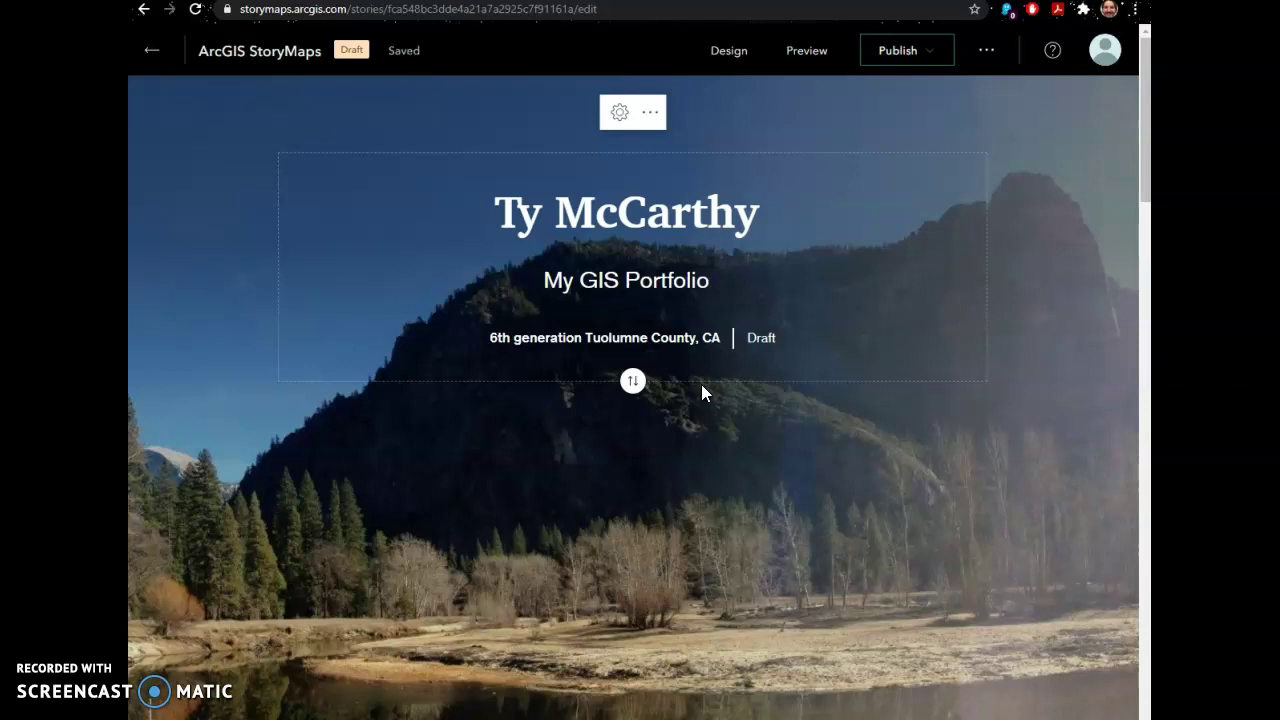
# Select the Great Smoky Mountains 'Rivers & Streams' map image.
pyautogui.scroll(-3, 701, 385)
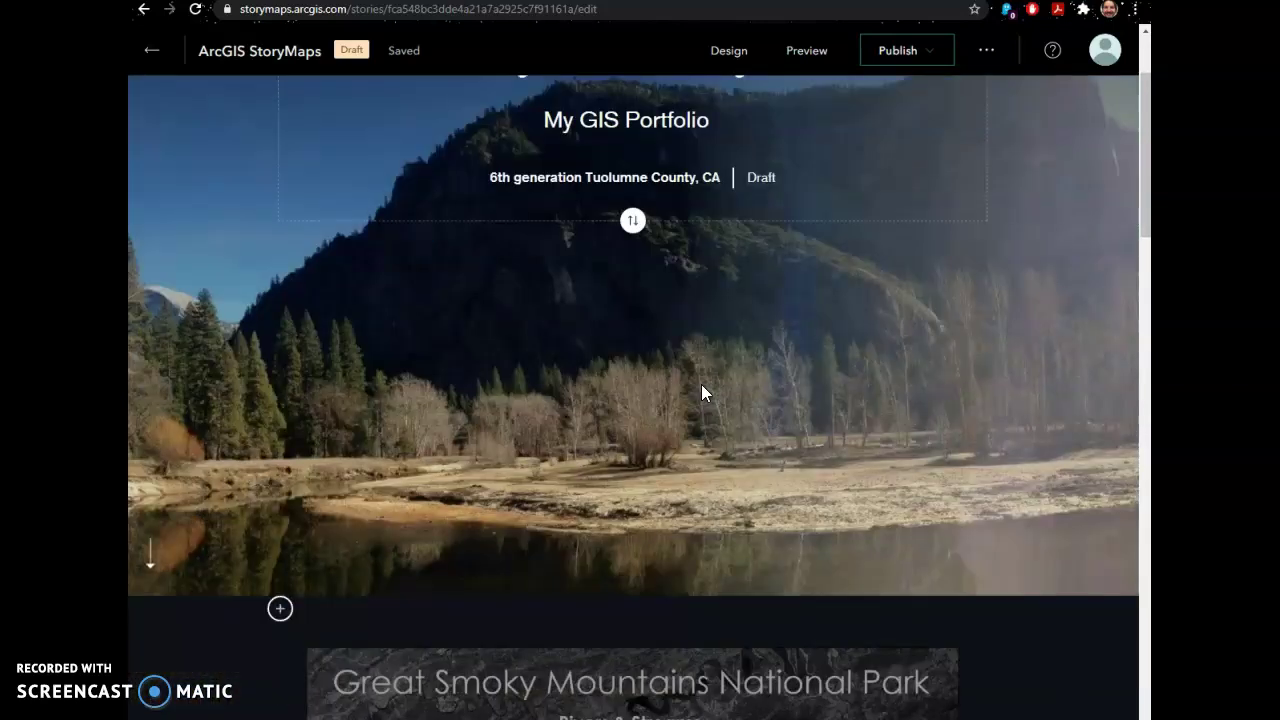
pyautogui.scroll(-3, 701, 392)
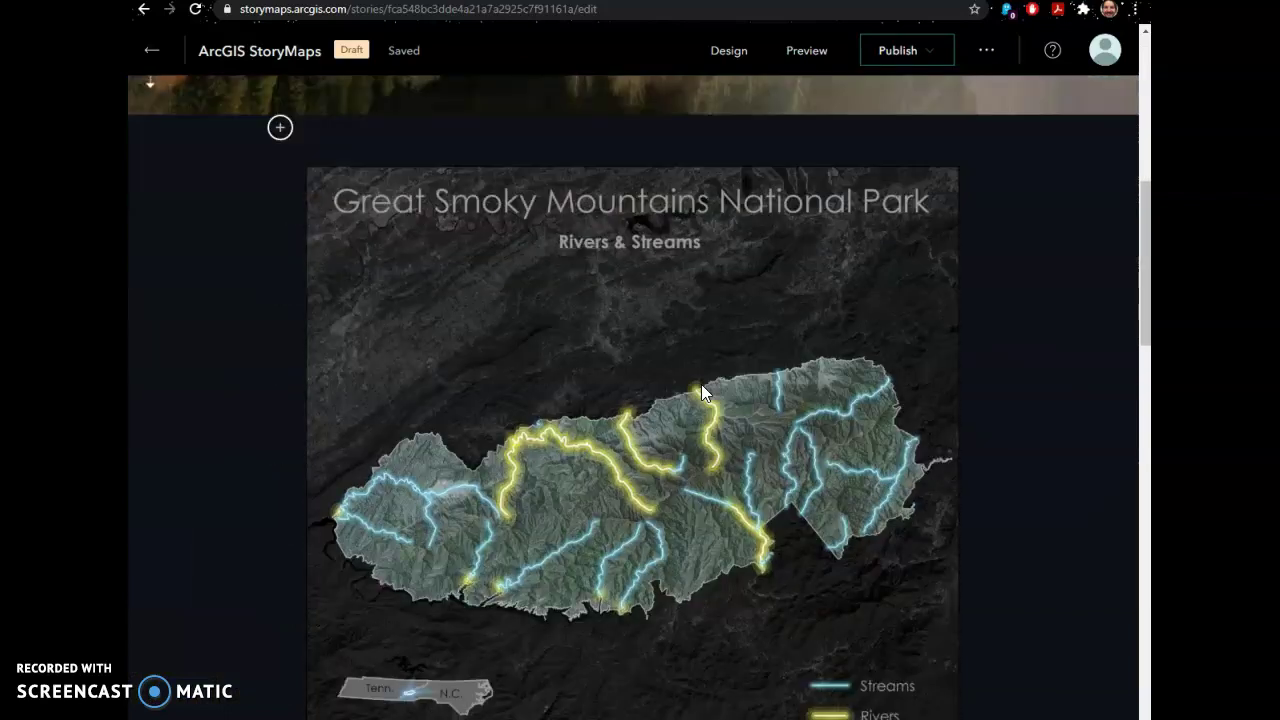
pyautogui.scroll(-1, 701, 392)
pyautogui.click(828, 390)
pyautogui.click(895, 455)
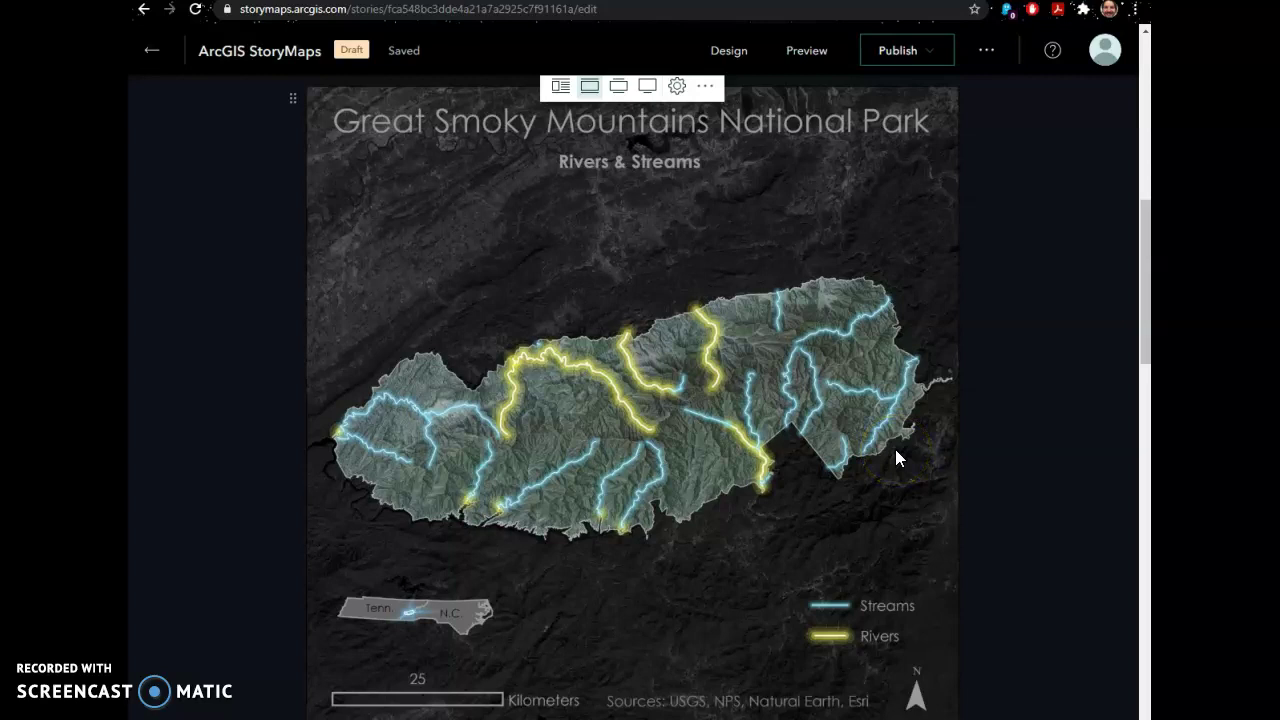
pyautogui.click(852, 431)
# Scroll further and select the express map pinned at Columbia.
pyautogui.scroll(-4, 850, 431)
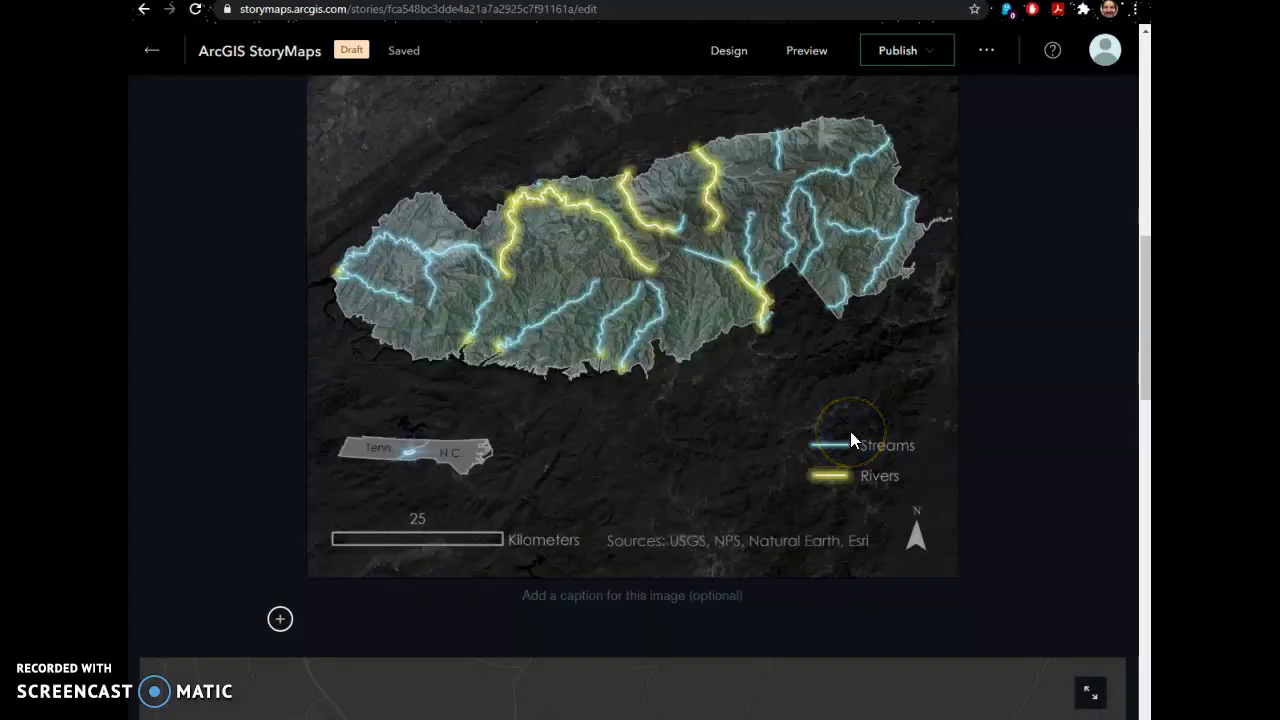
pyautogui.scroll(-2, 850, 440)
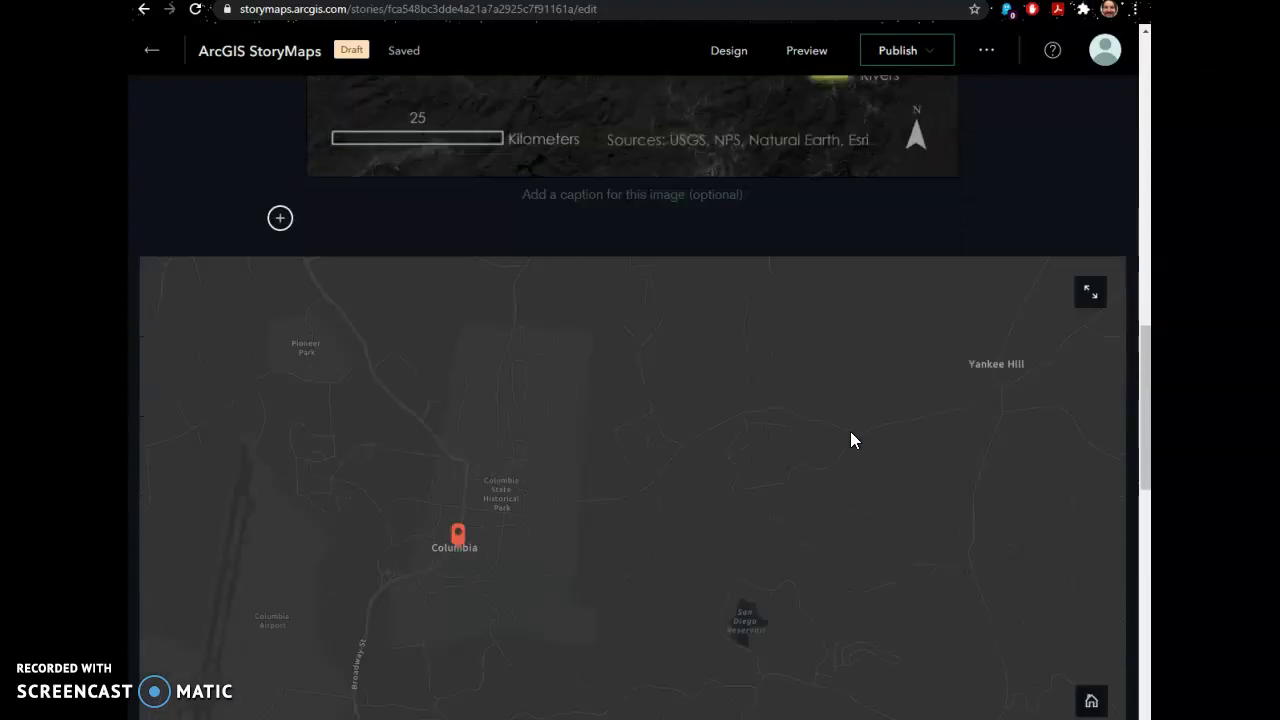
pyautogui.scroll(-1, 850, 431)
pyautogui.click(851, 433)
pyautogui.scroll(-1, 850, 439)
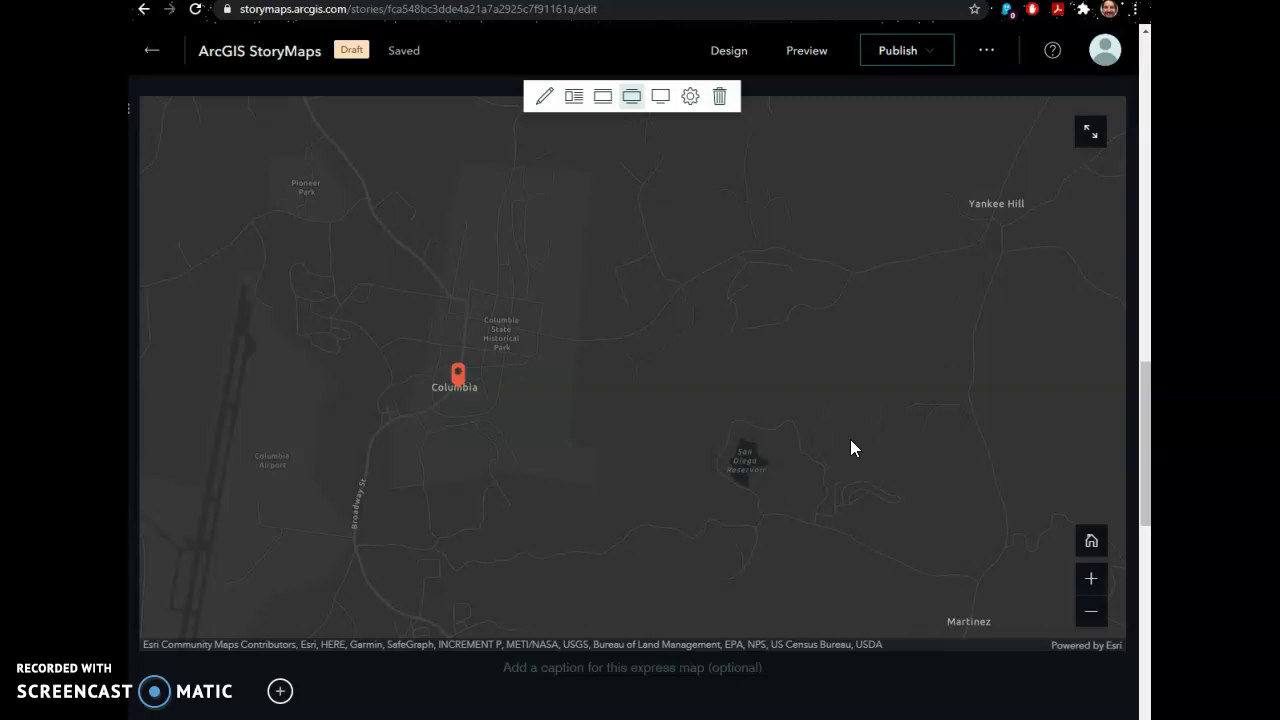
pyautogui.click(457, 376)
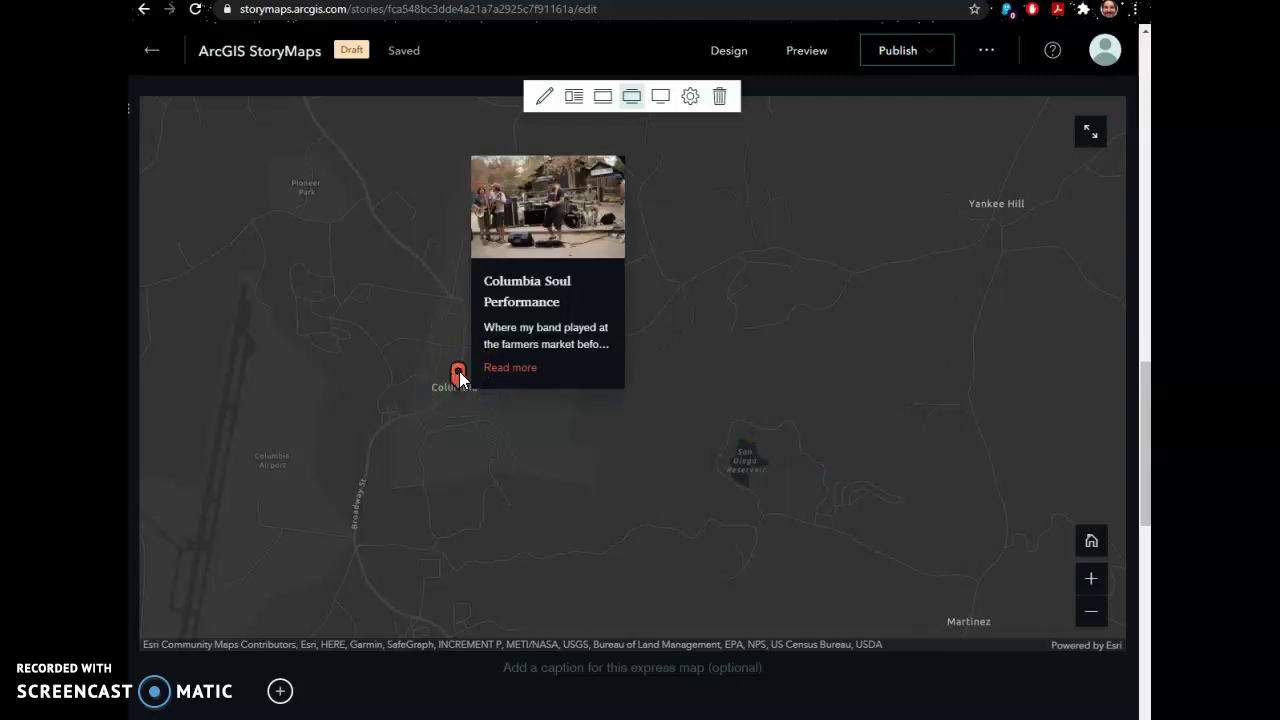
pyautogui.click(392, 376)
pyautogui.click(459, 378)
pyautogui.click(462, 376)
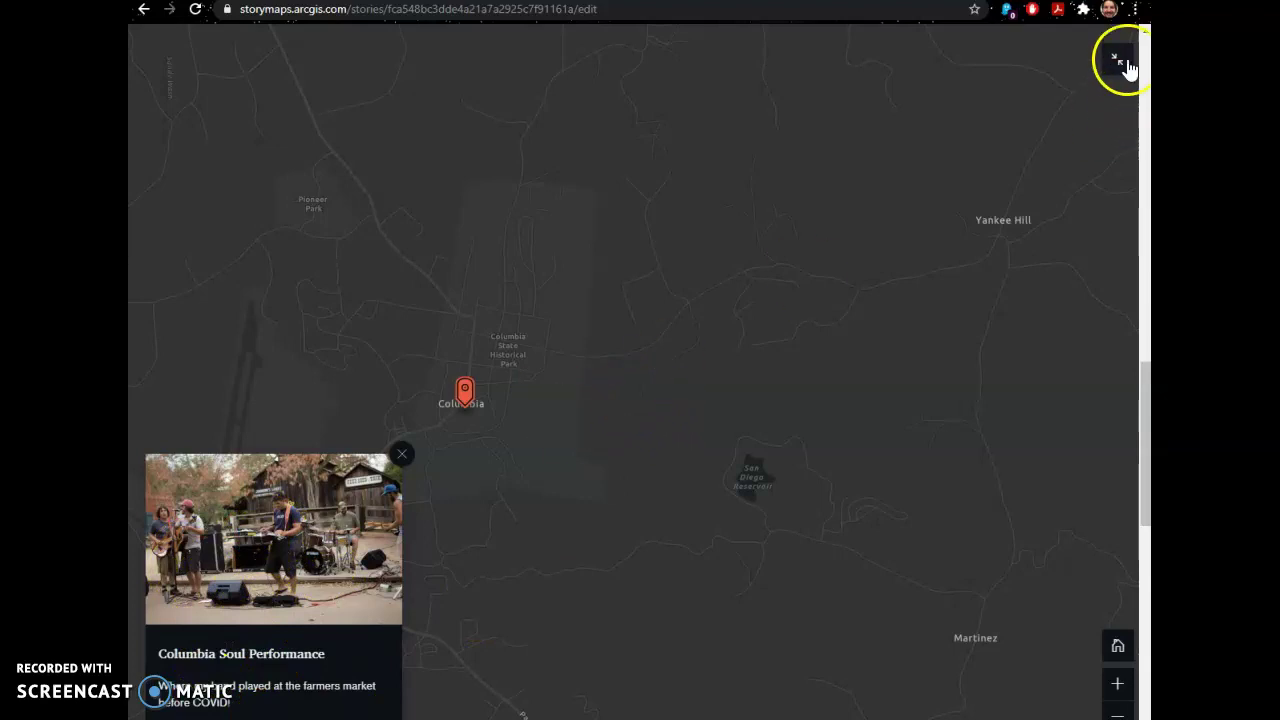
pyautogui.moveTo(642, 375)
pyautogui.mouseDown()
pyautogui.moveTo(900, 197)
pyautogui.moveTo(797, 374)
pyautogui.moveTo(763, 357)
pyautogui.mouseUp()
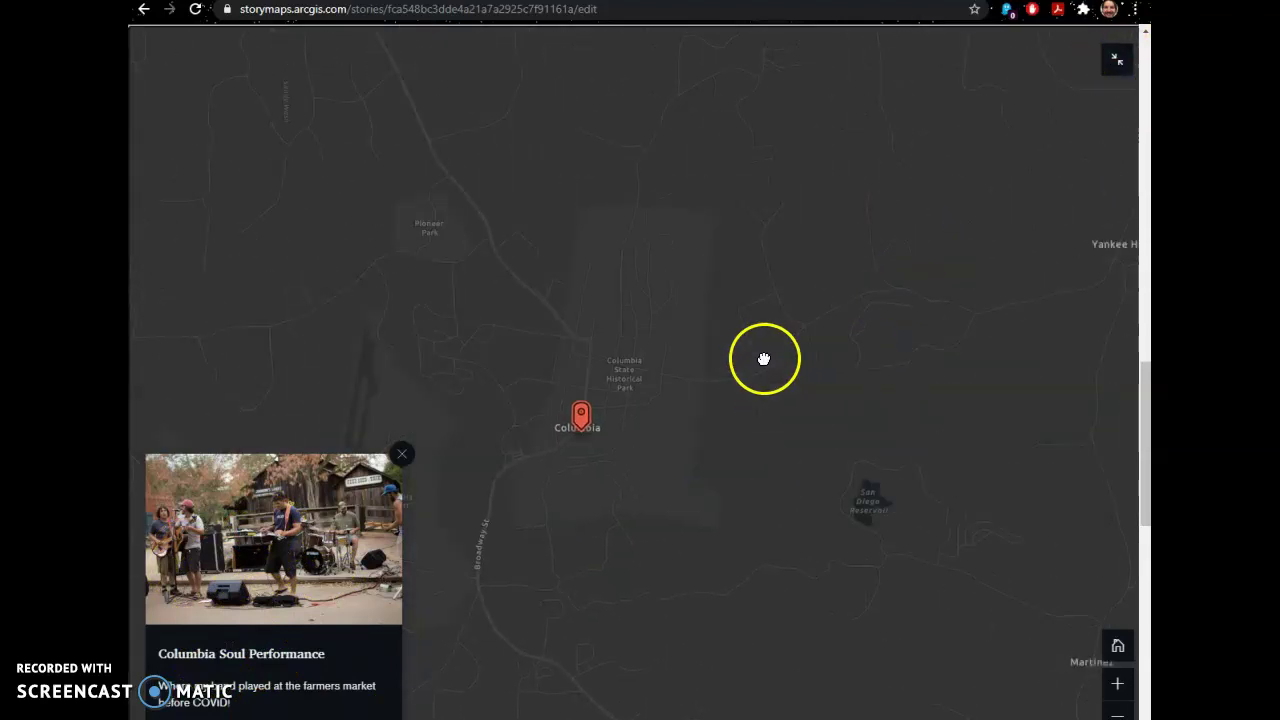
pyautogui.click(1116, 62)
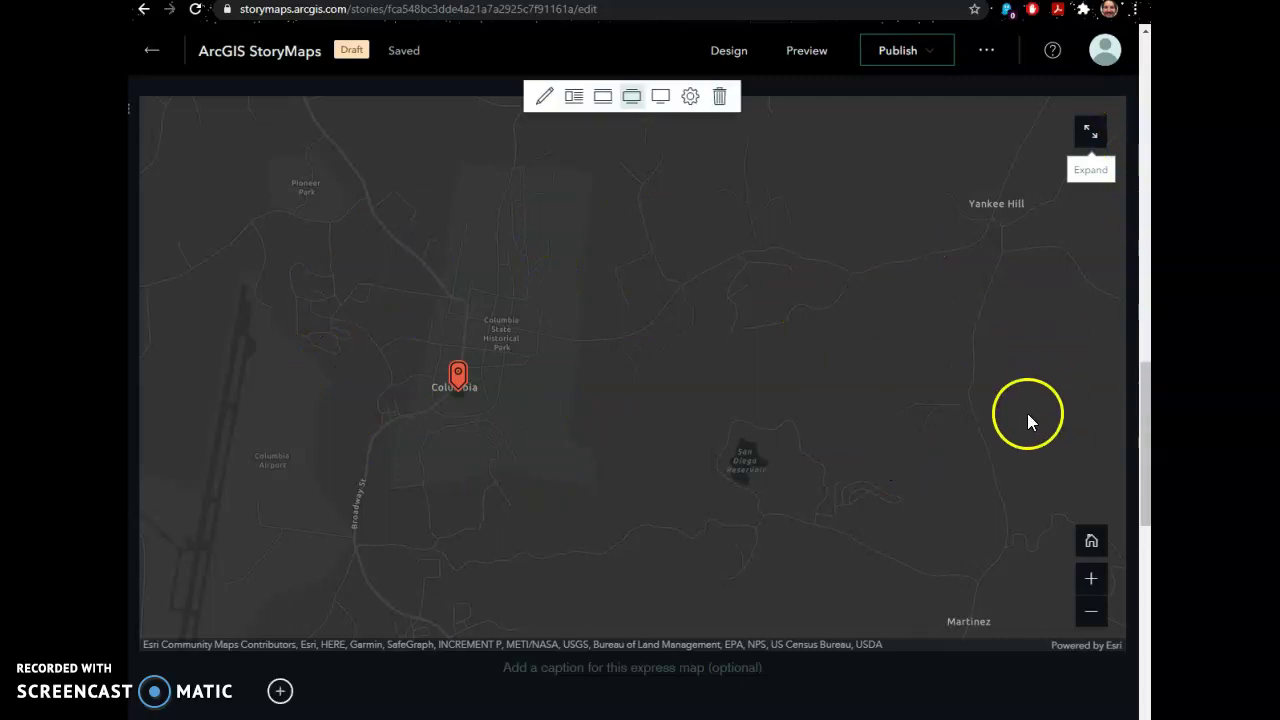
pyautogui.scroll(5, 1024, 414)
# Scroll from the river map image back up to the 'My GIS Portfolio' cover.
pyautogui.click(741, 394)
pyautogui.scroll(4, 741, 394)
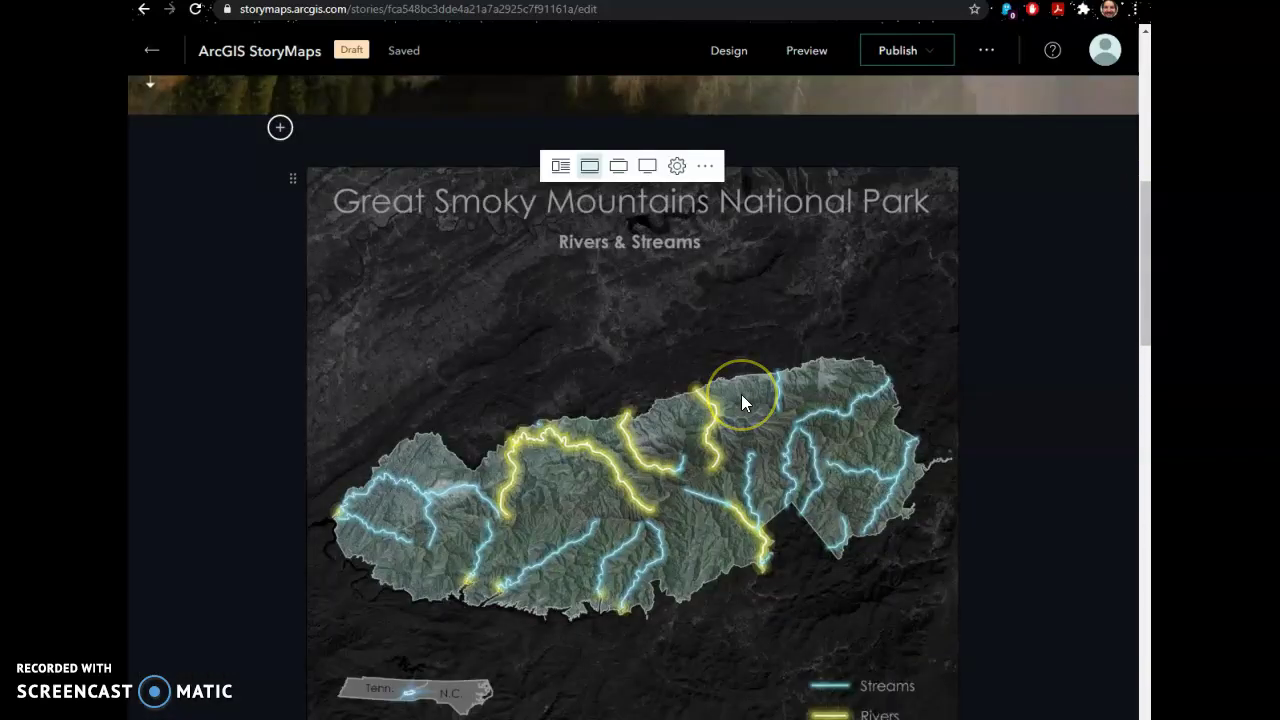
pyautogui.scroll(4, 741, 394)
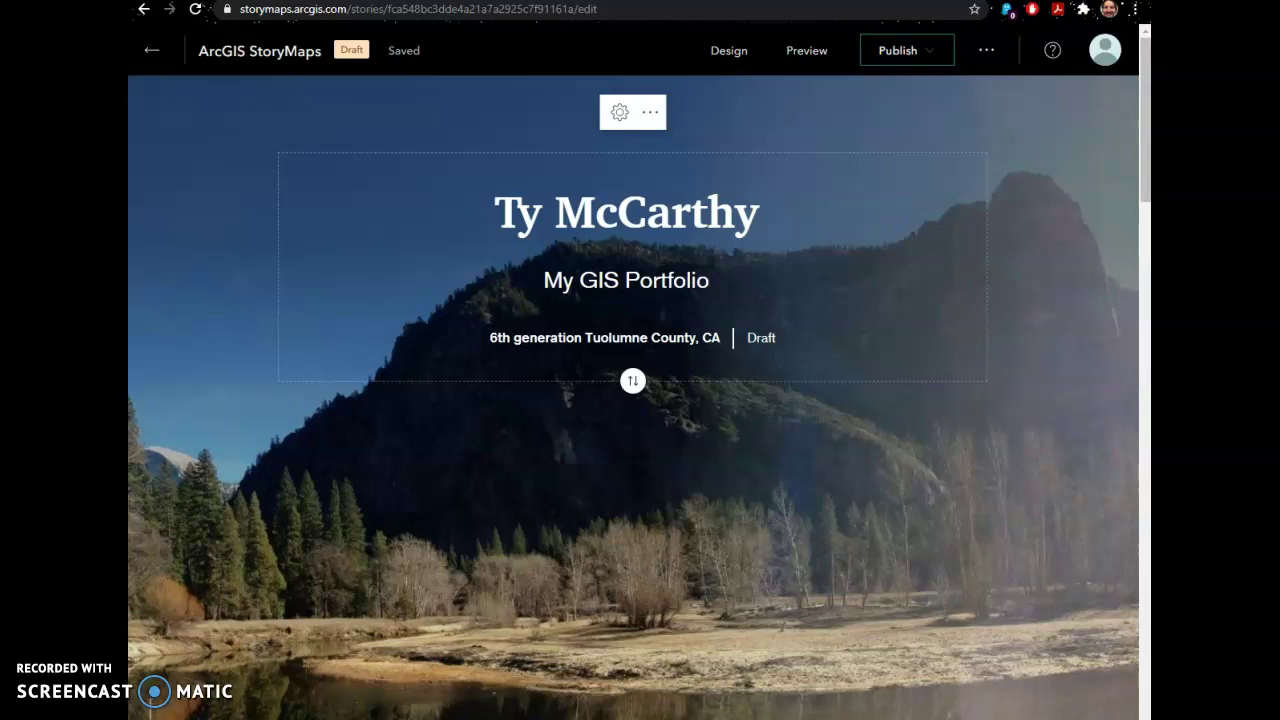
# Switch to Edge showing the Esri Community post 'Create a story map of your CV or resume!'.
pyautogui.click(150, 718)
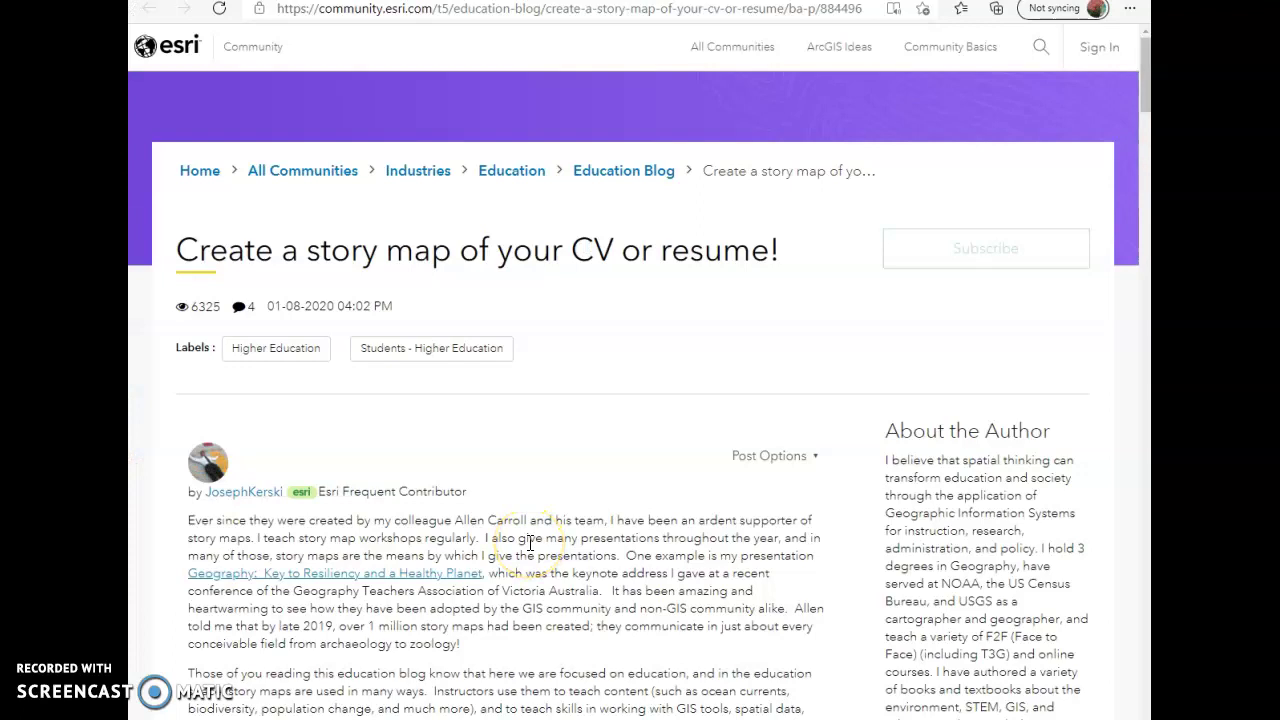